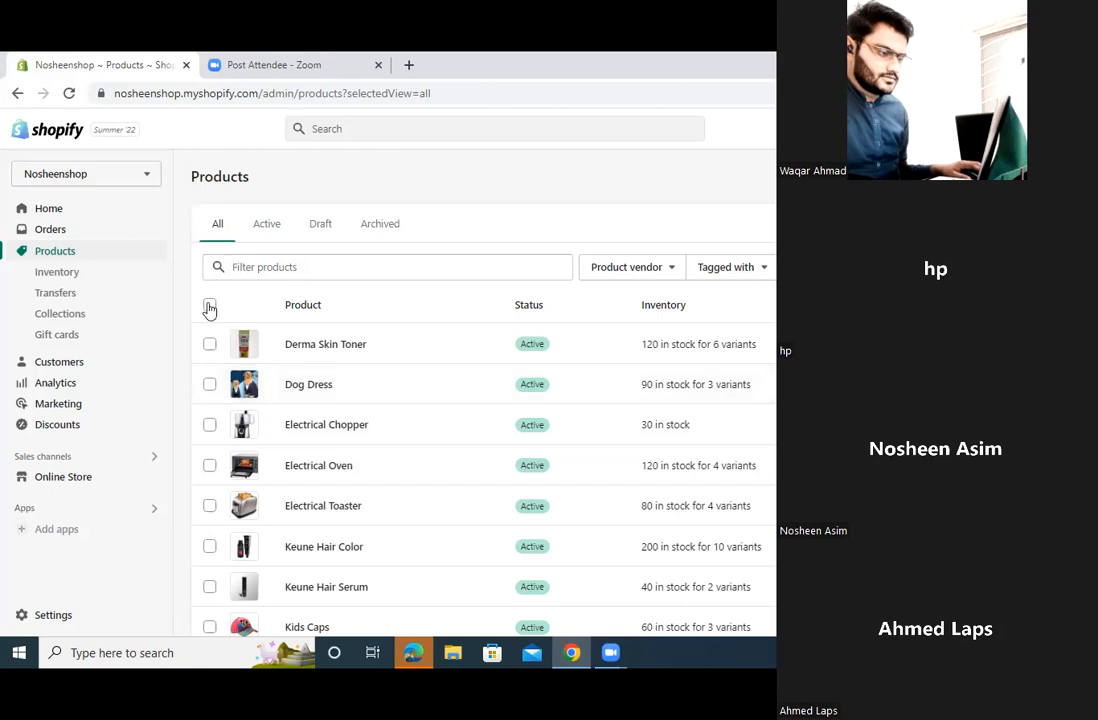
- Delete all 16 products from the store's product list
left_click(210, 308)
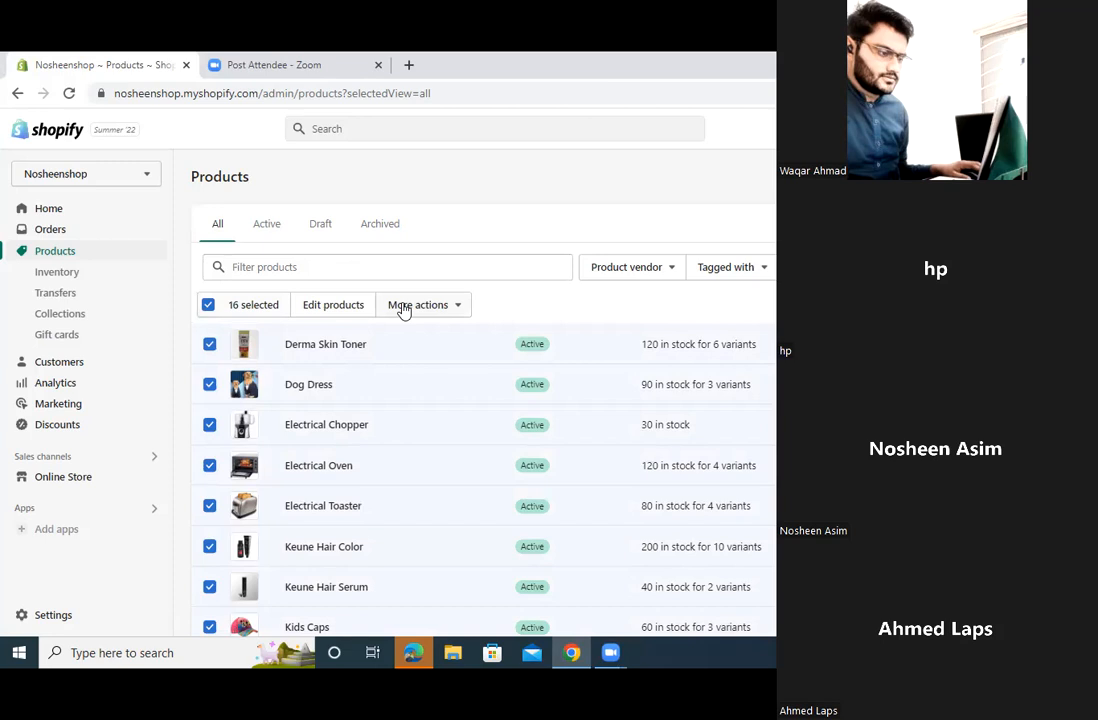
left_click(397, 312)
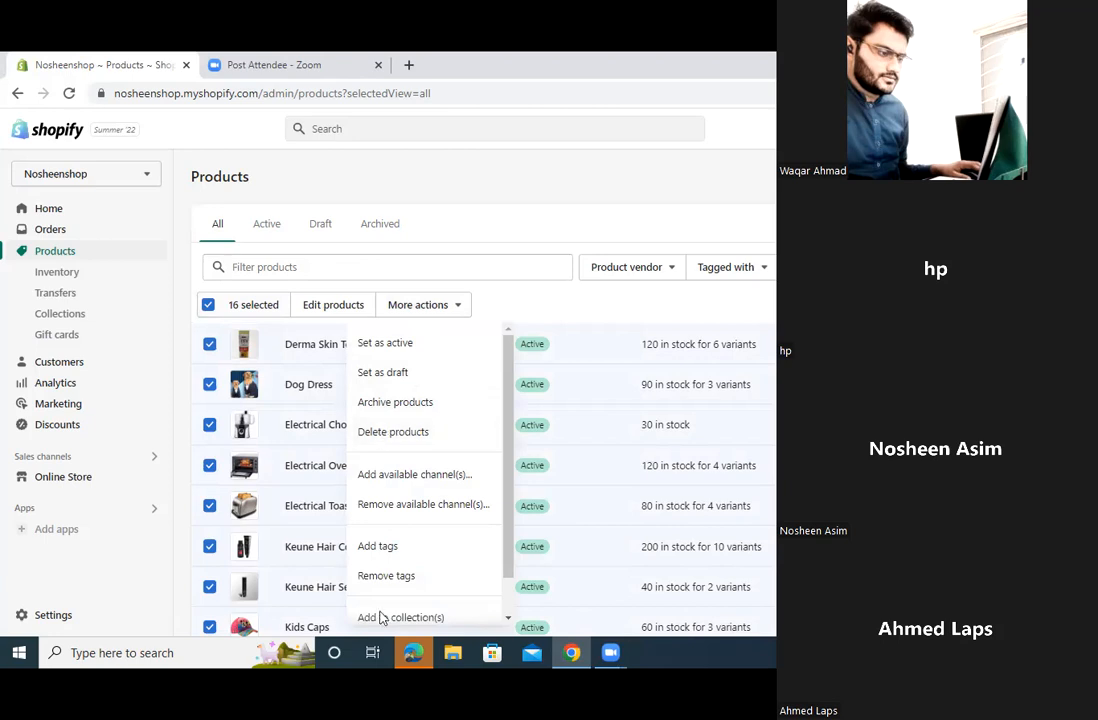
left_click(400, 438)
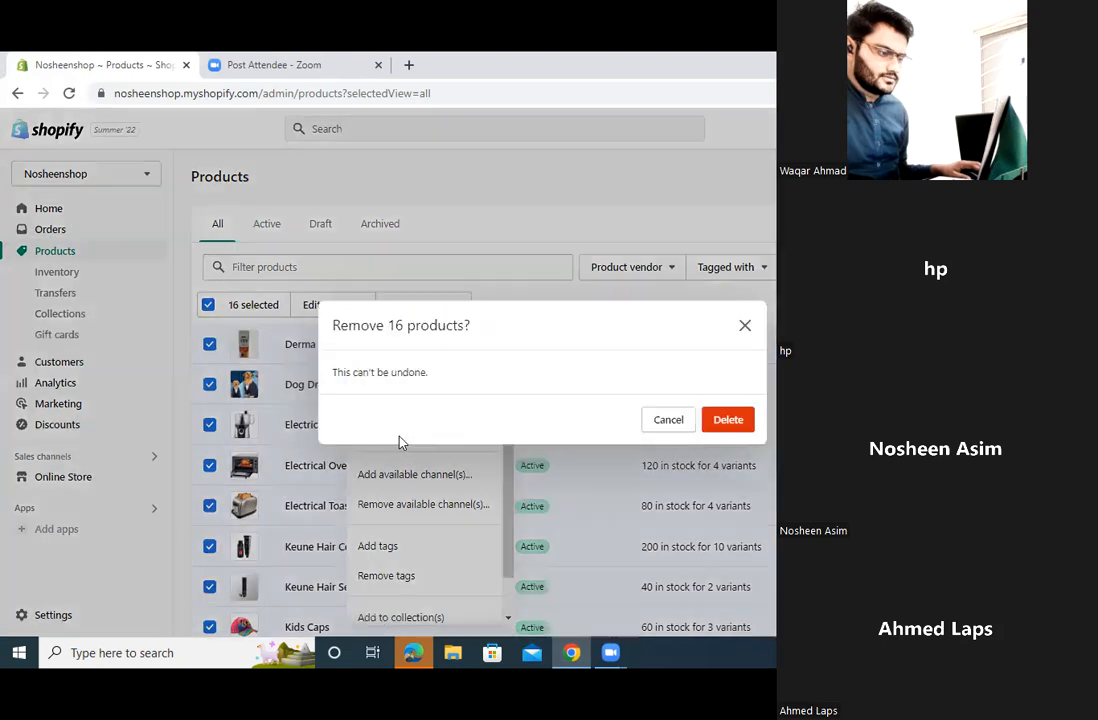
left_click(726, 421)
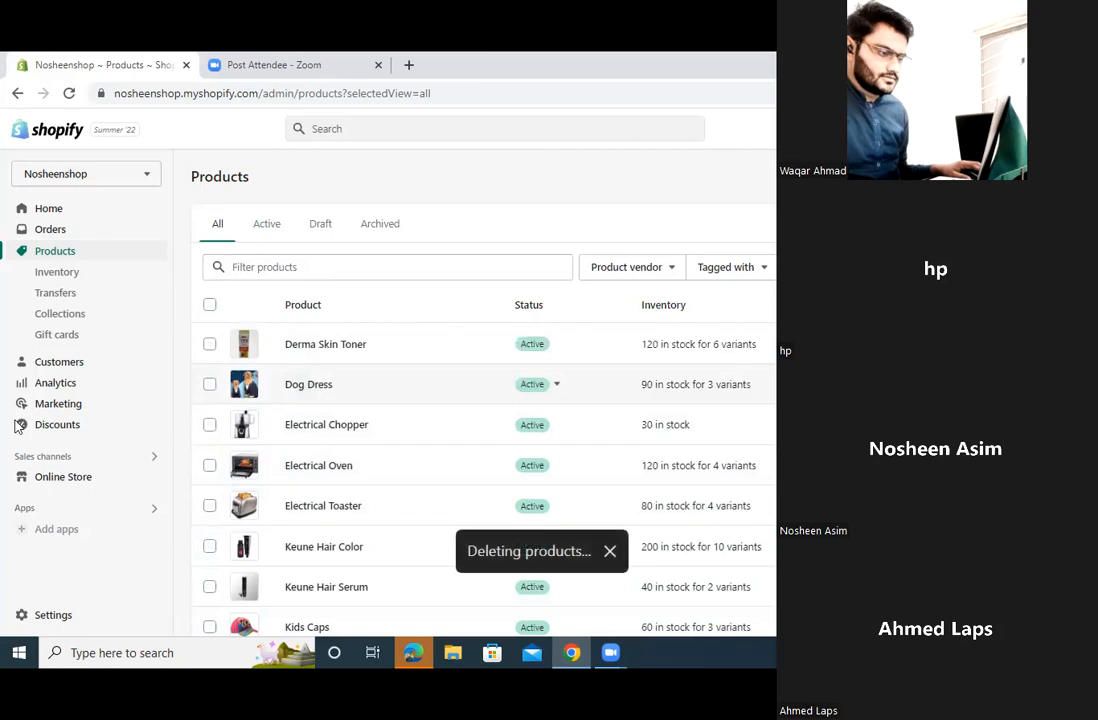
- Delete all six collections from the store
left_click(60, 318)
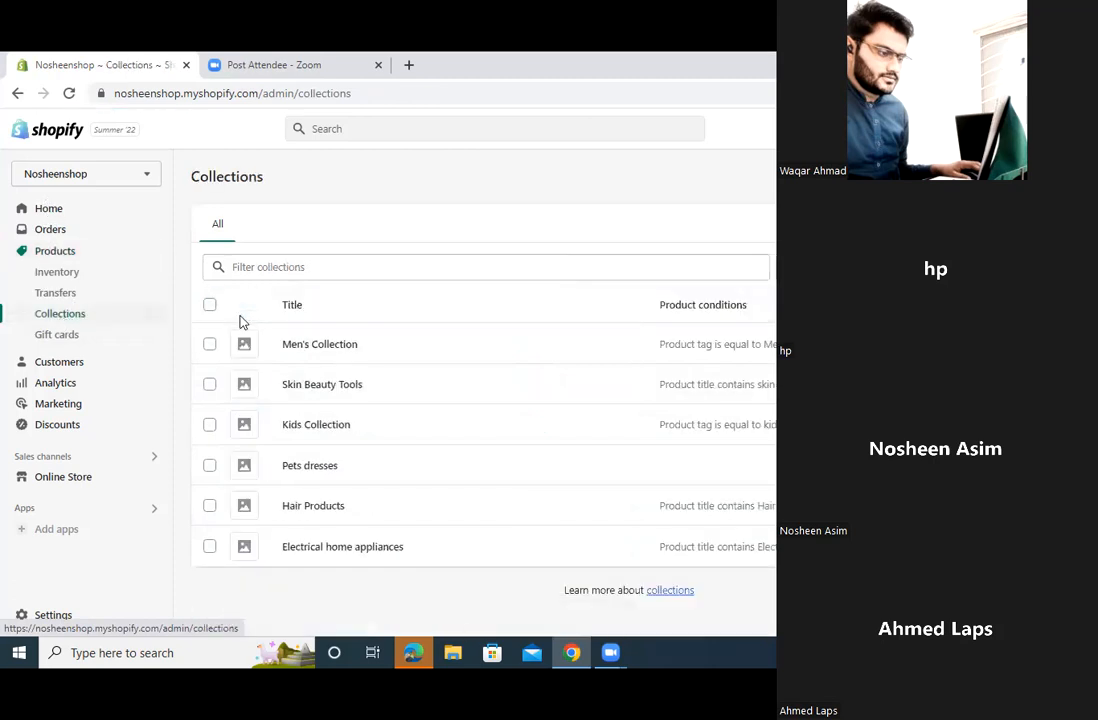
left_click(209, 305)
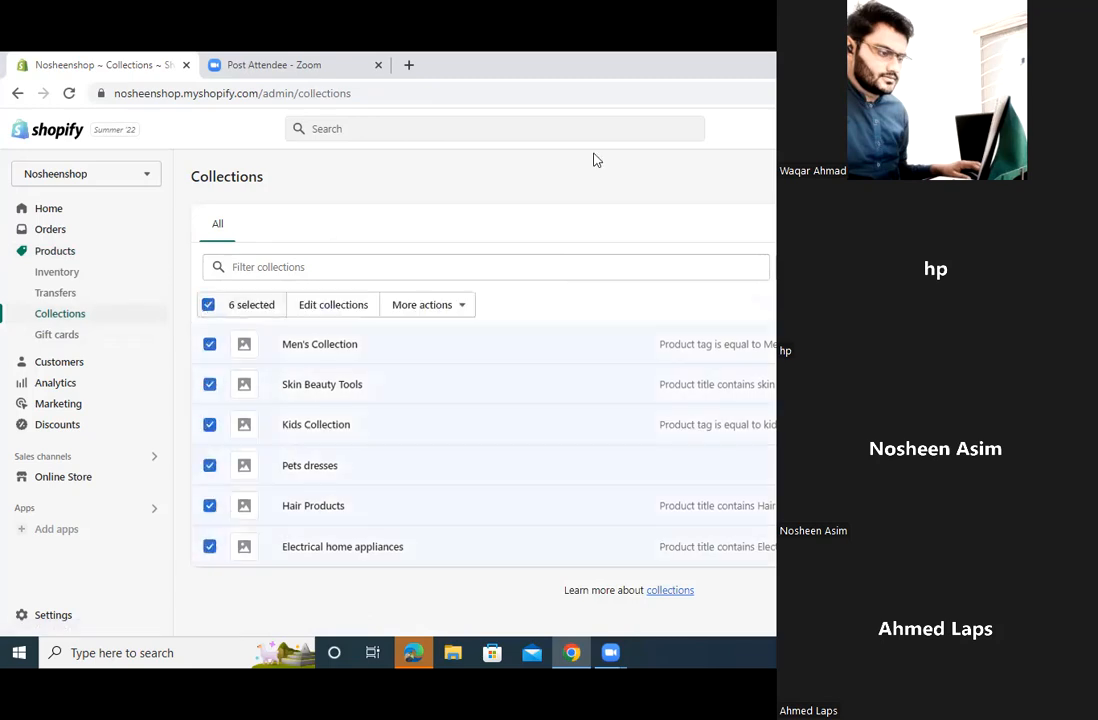
left_click(407, 305)
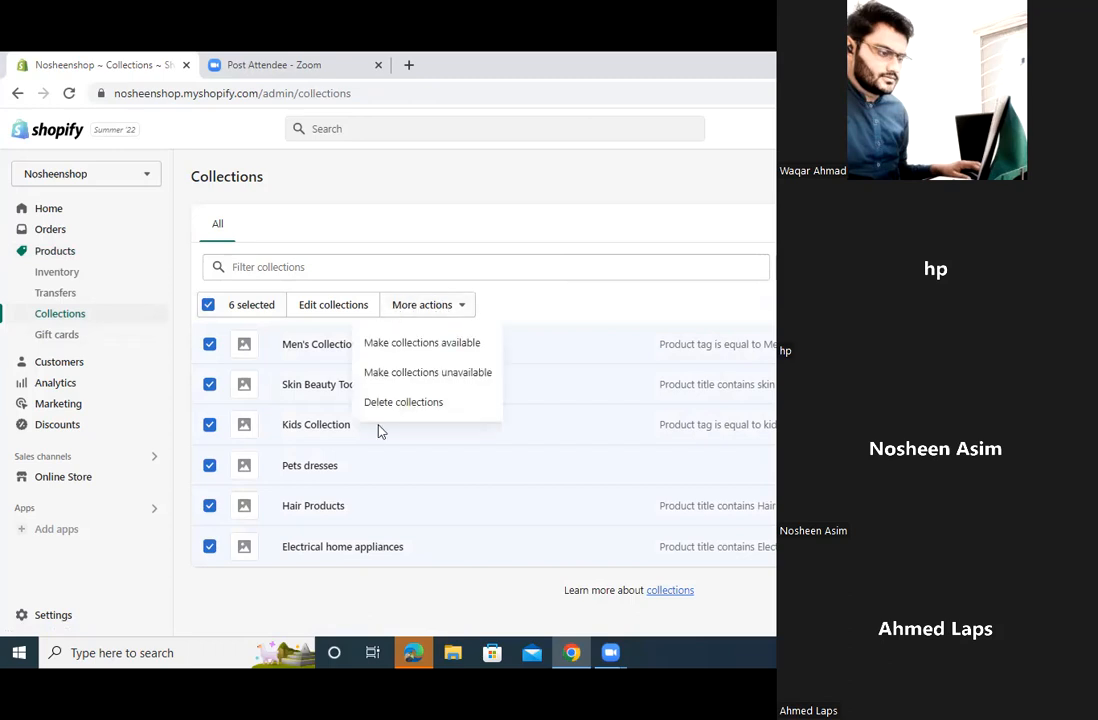
left_click(400, 402)
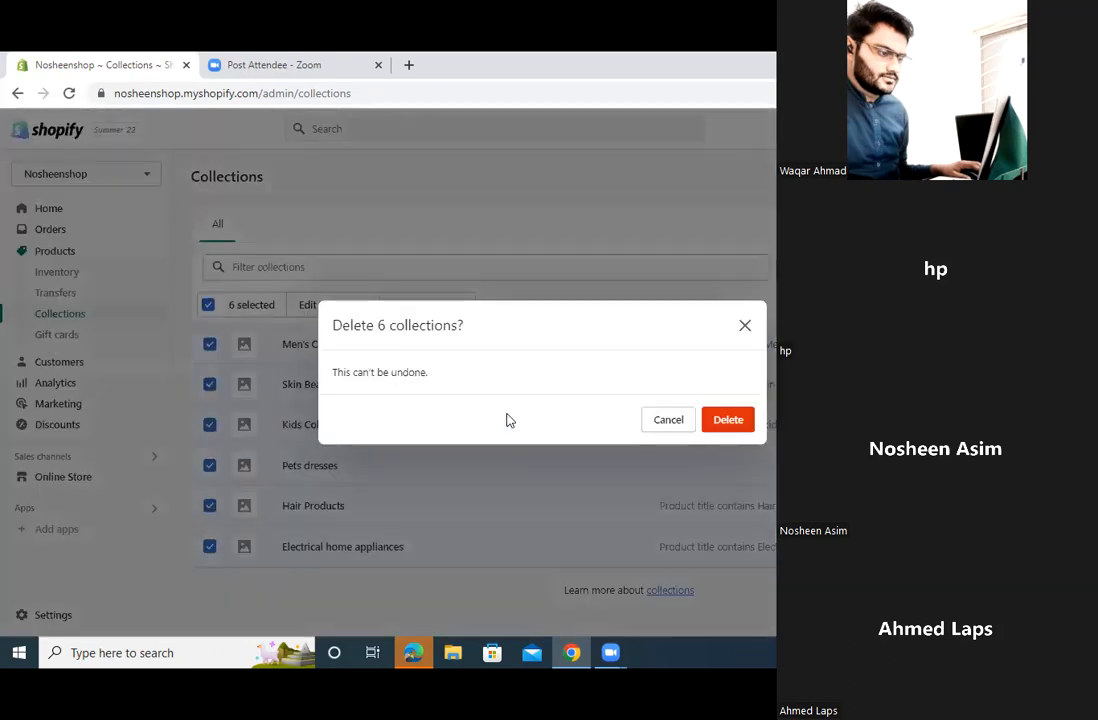
left_click(746, 428)
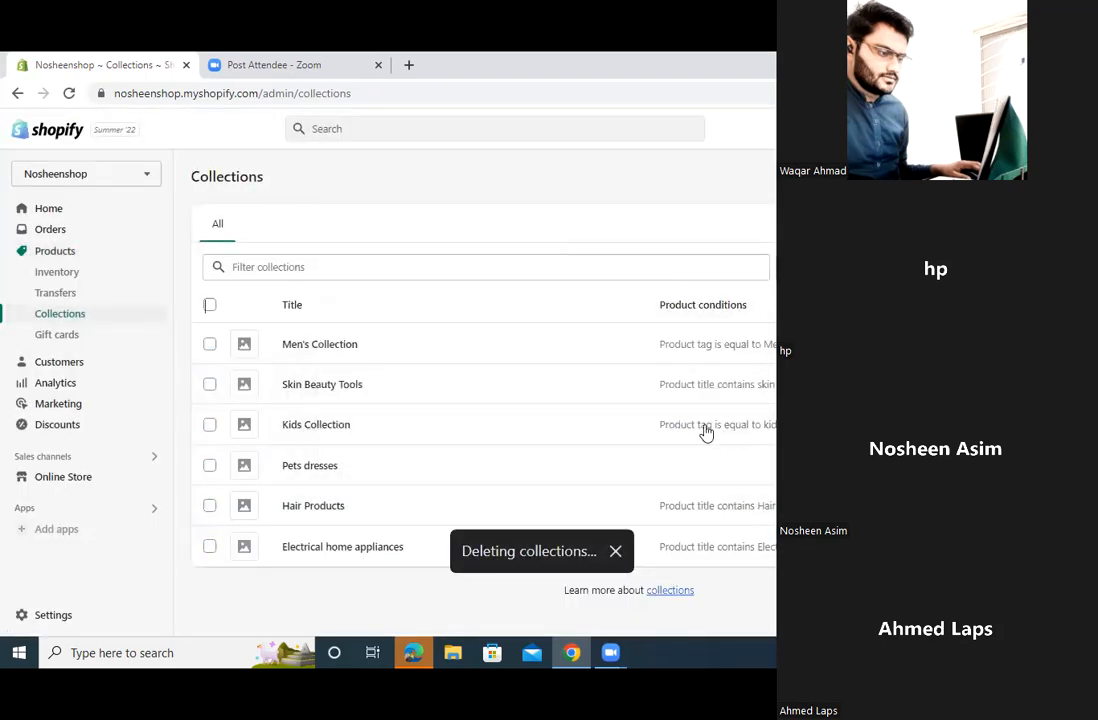
- Begin a new product from the empty product list
left_click(57, 261)
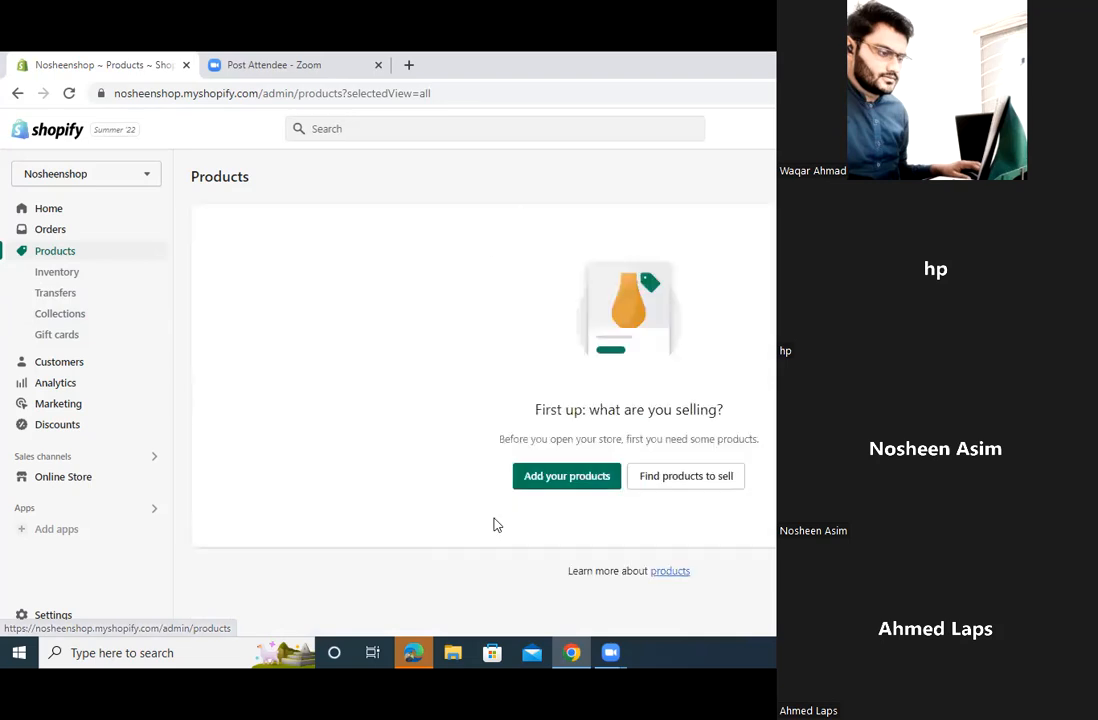
left_click(566, 483)
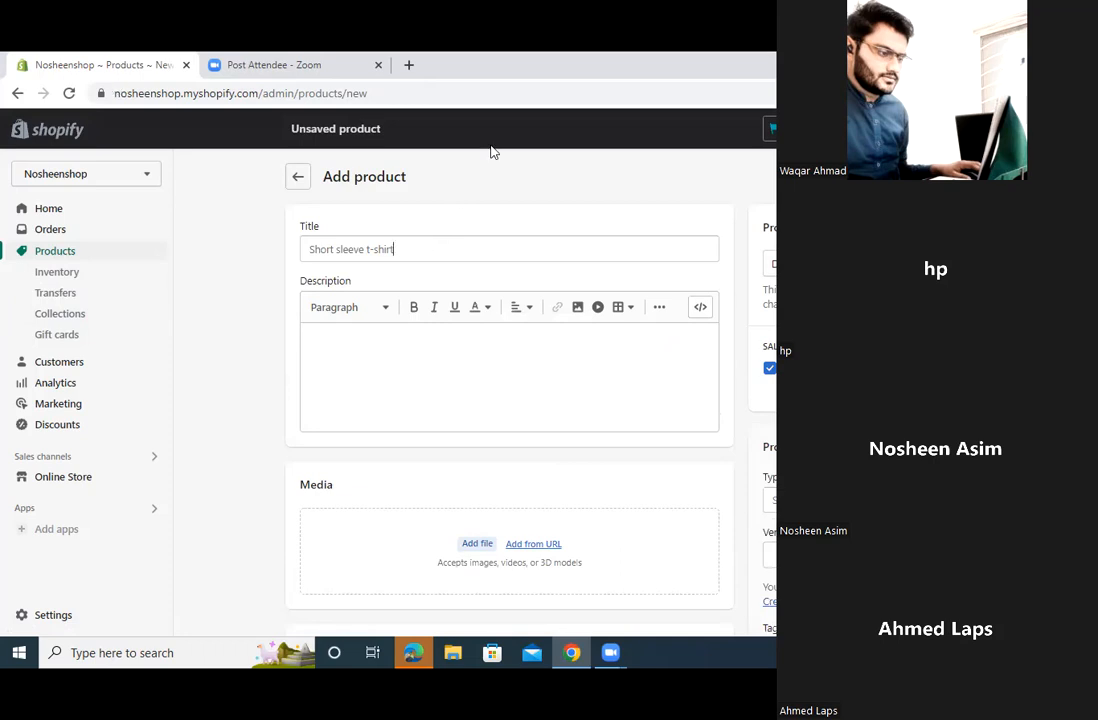
- Search Google Images for "borjan" and save the brown M5344 sandals picture to the Desktop as download (5)
left_click(410, 66)
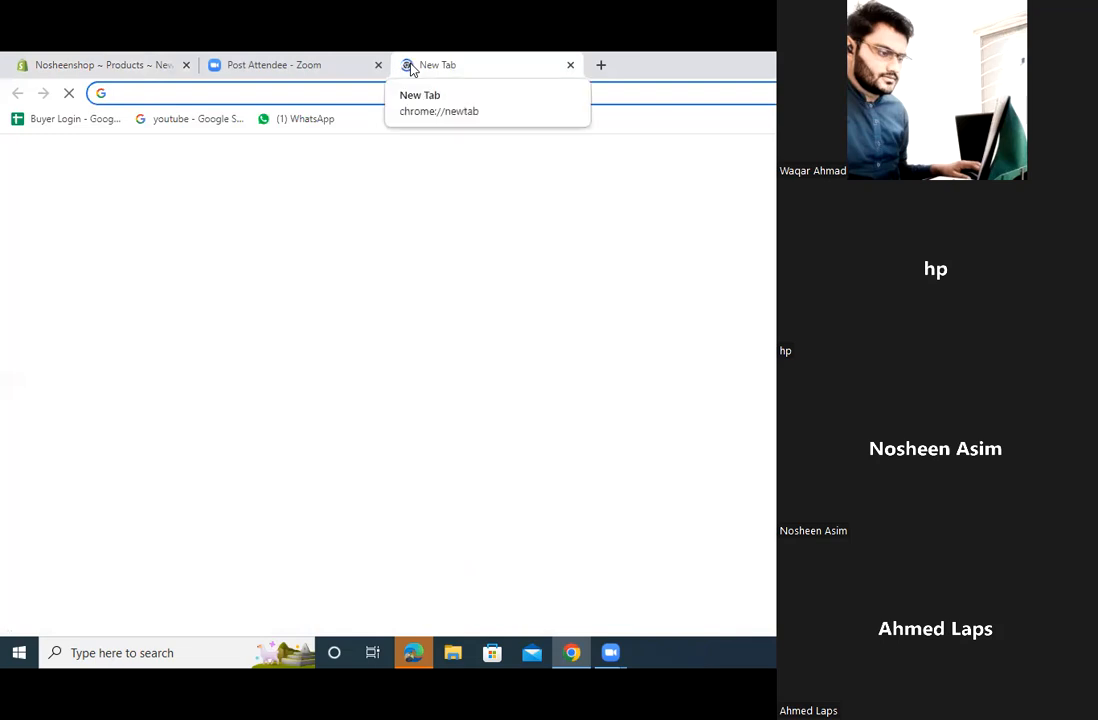
type("b")
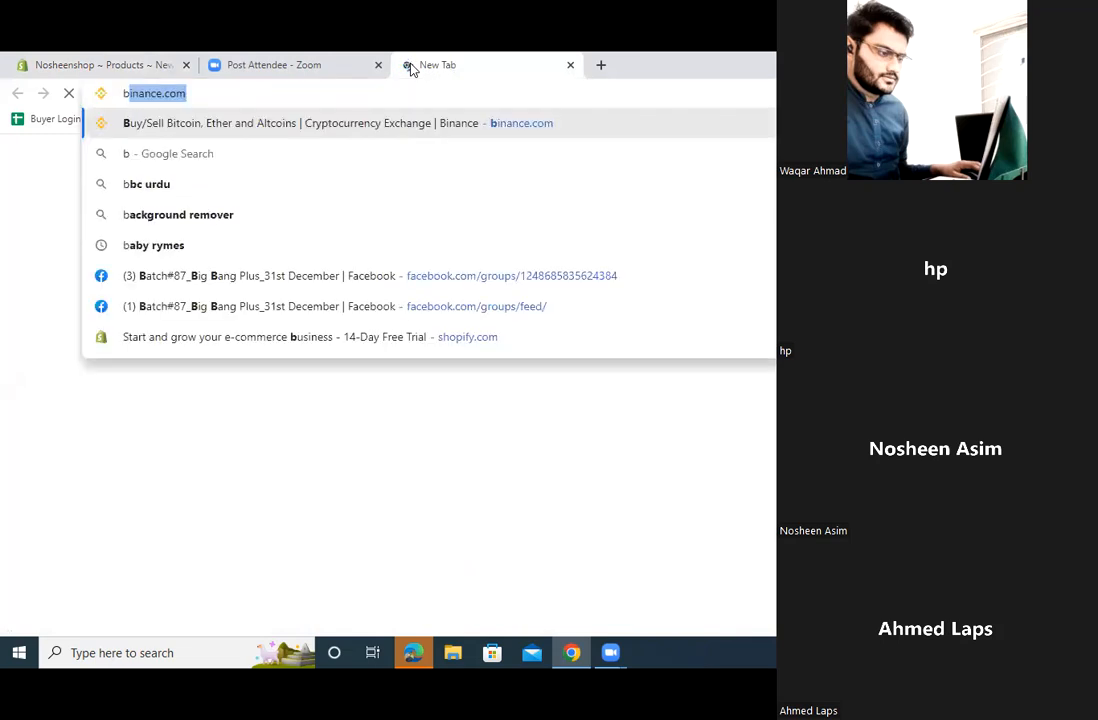
type("orjan")
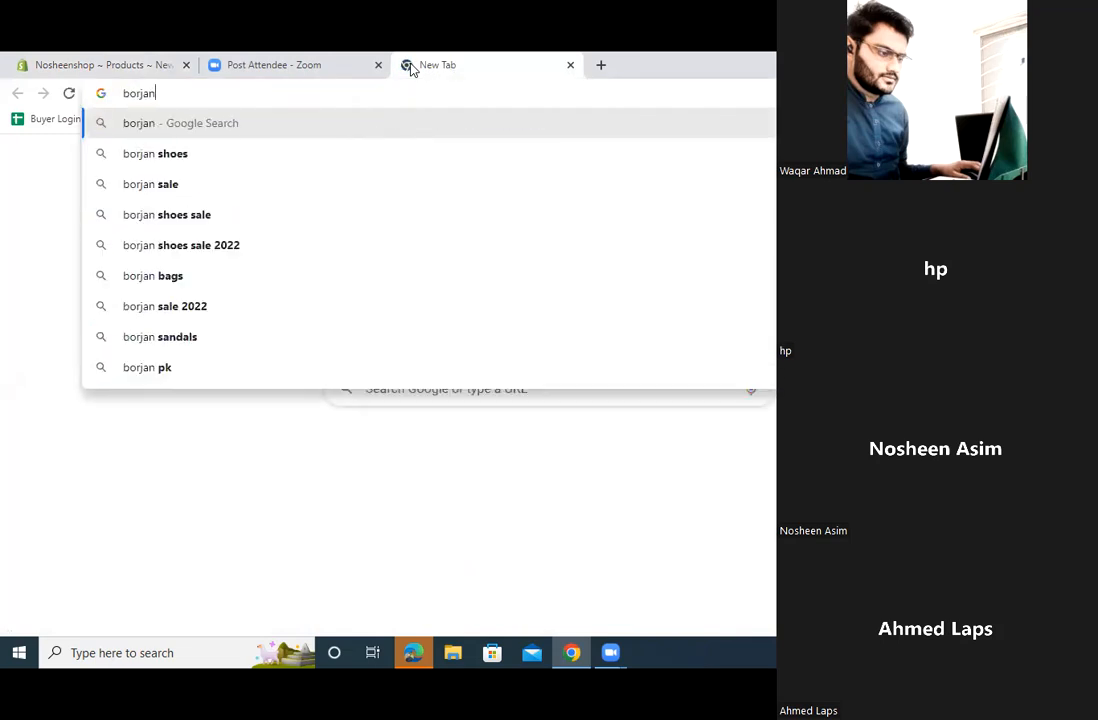
key("Return")
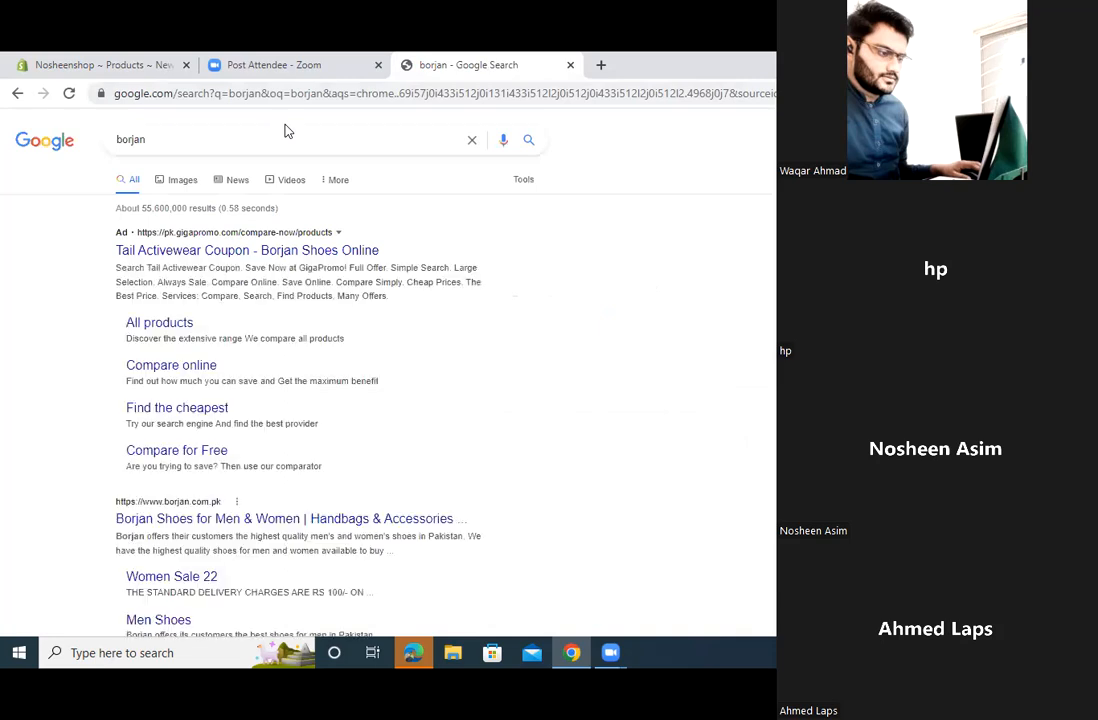
left_click(177, 186)
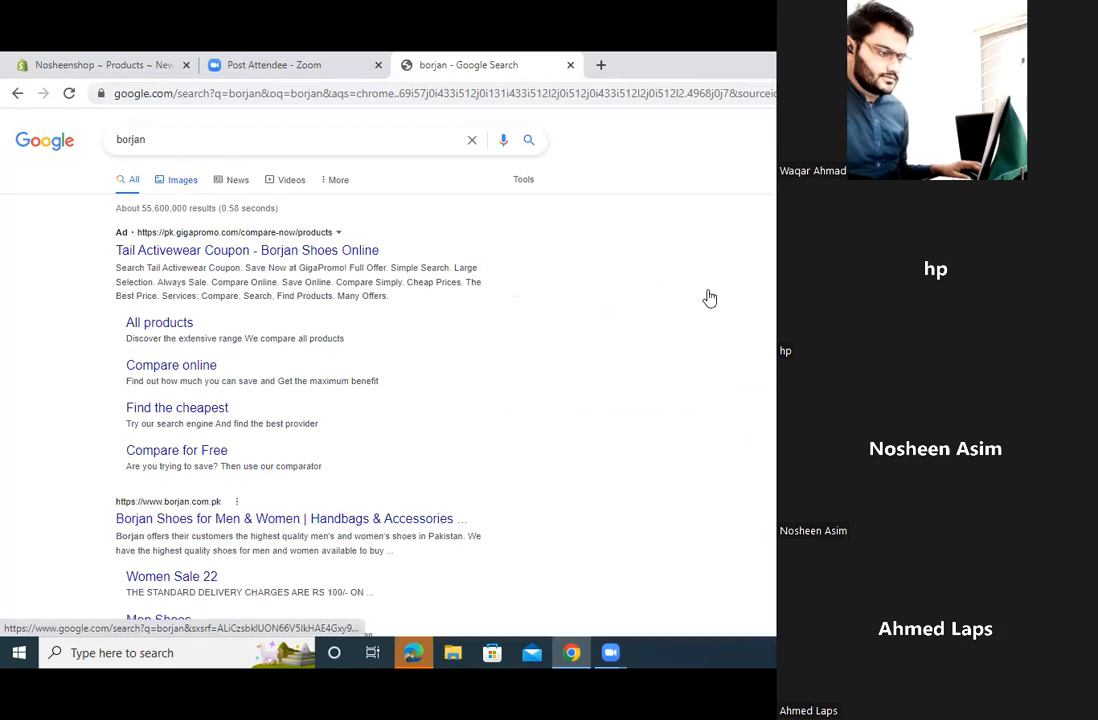
left_click(176, 188)
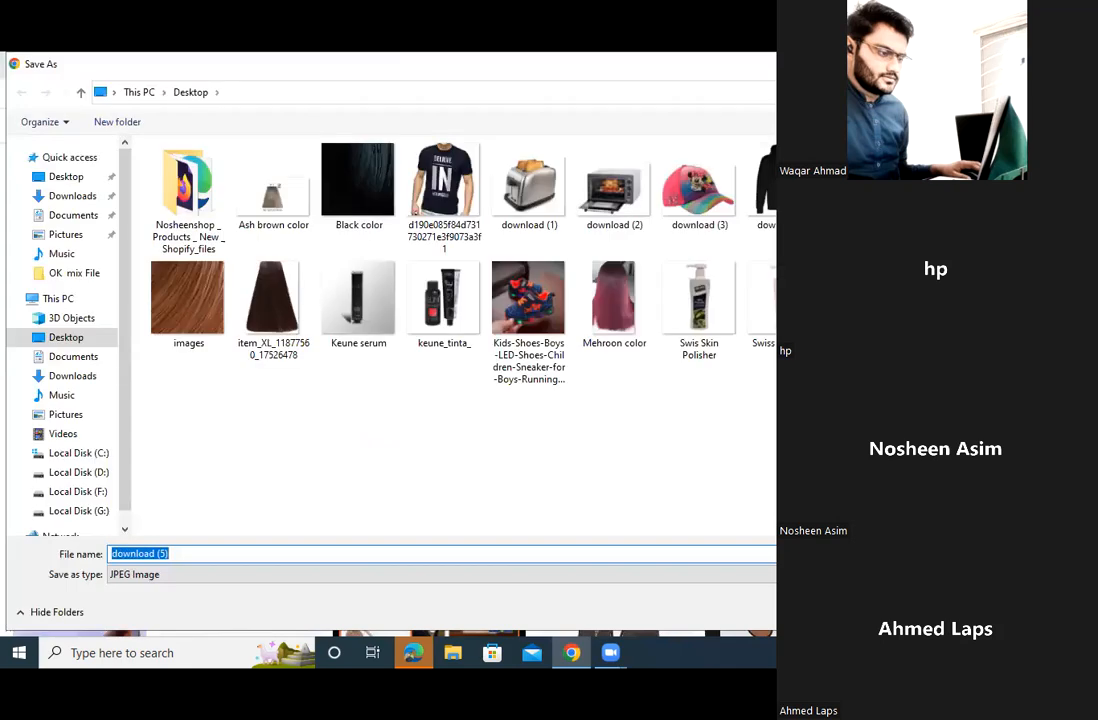
key("Return")
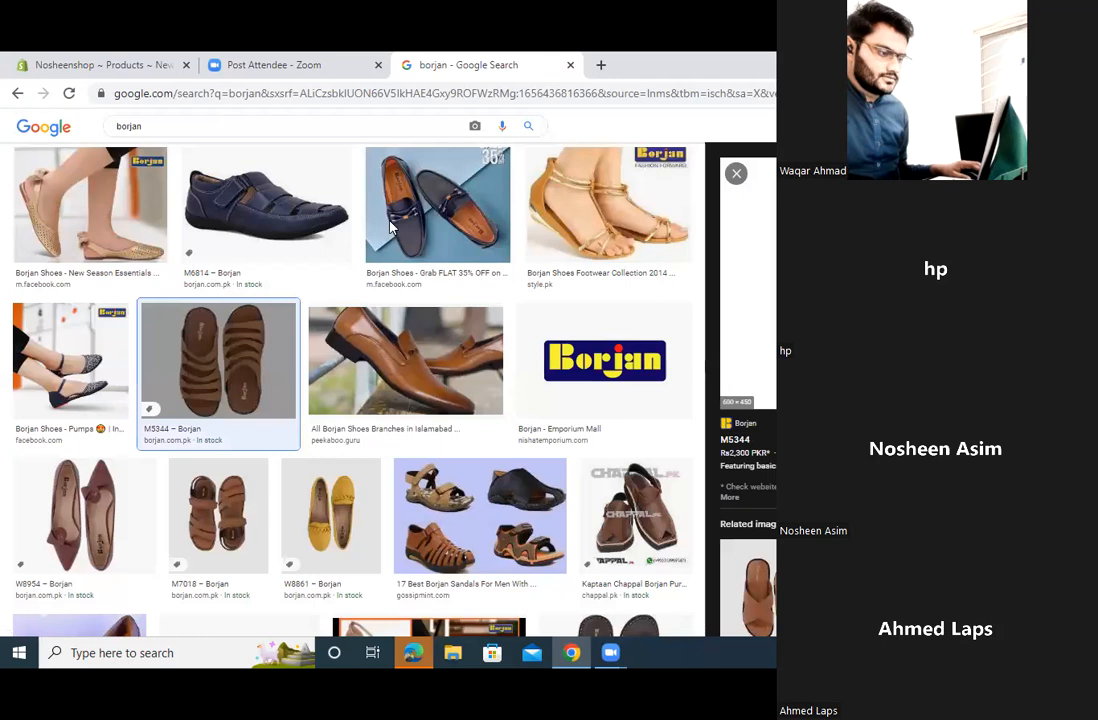
- Return to the new Shopify product, title it "Waterproof 1" and set its status to Active
left_click(110, 64)
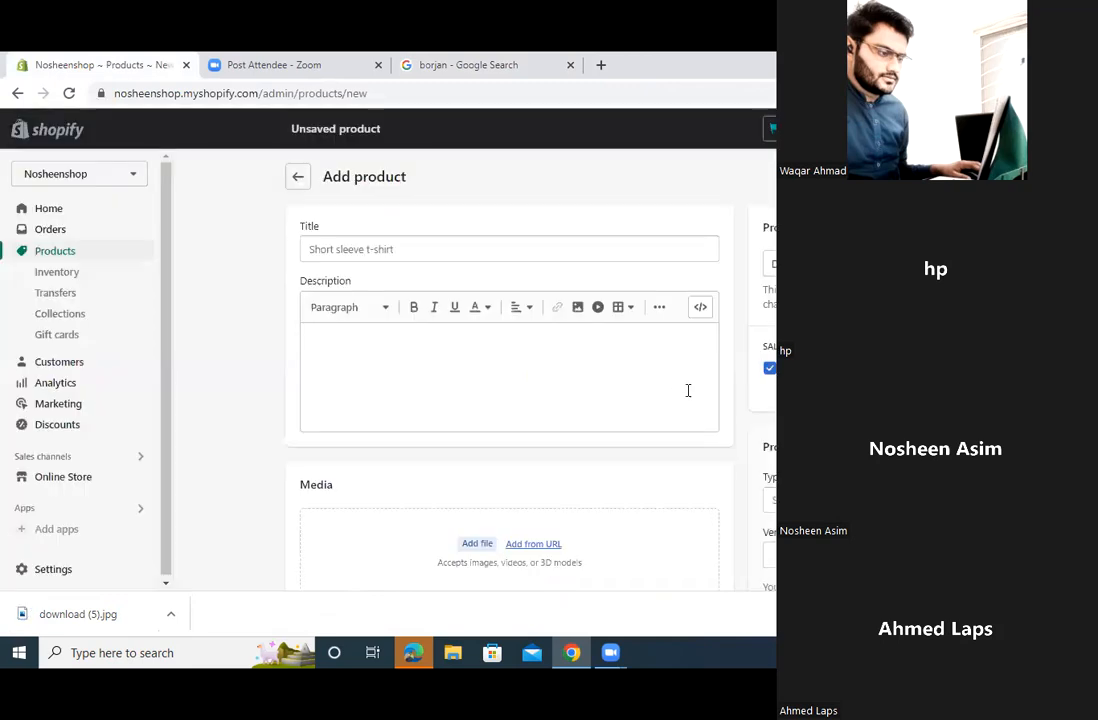
left_click(370, 248)
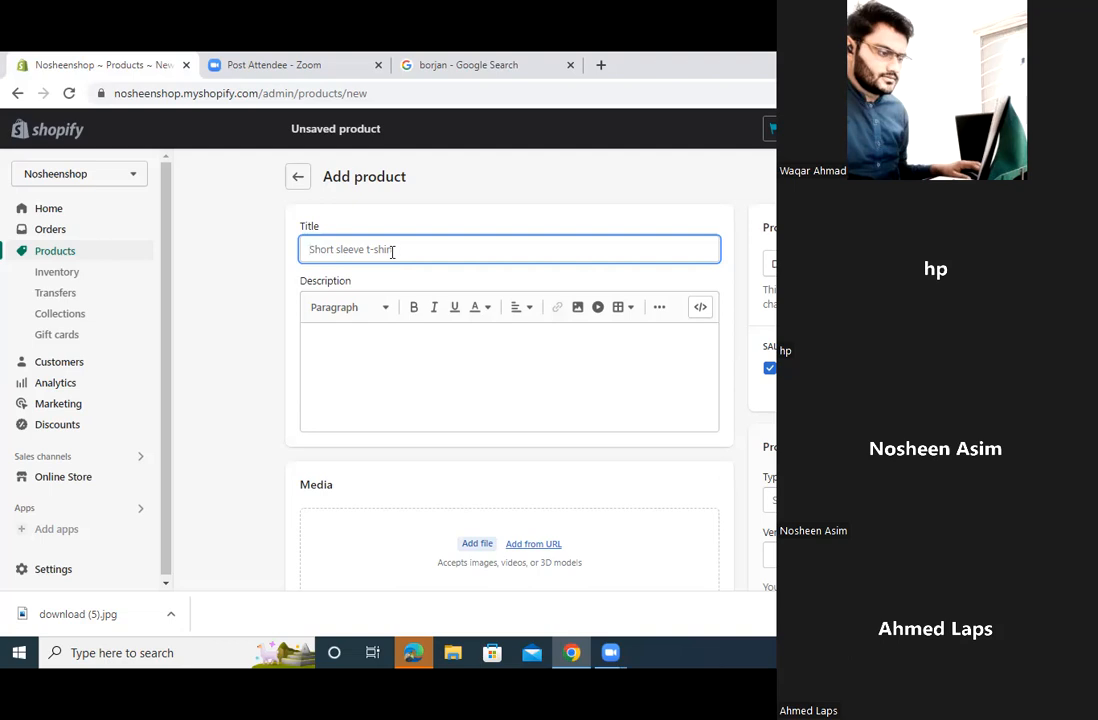
type("Waterproof")
type("1")
left_click(770, 263)
left_click(770, 283)
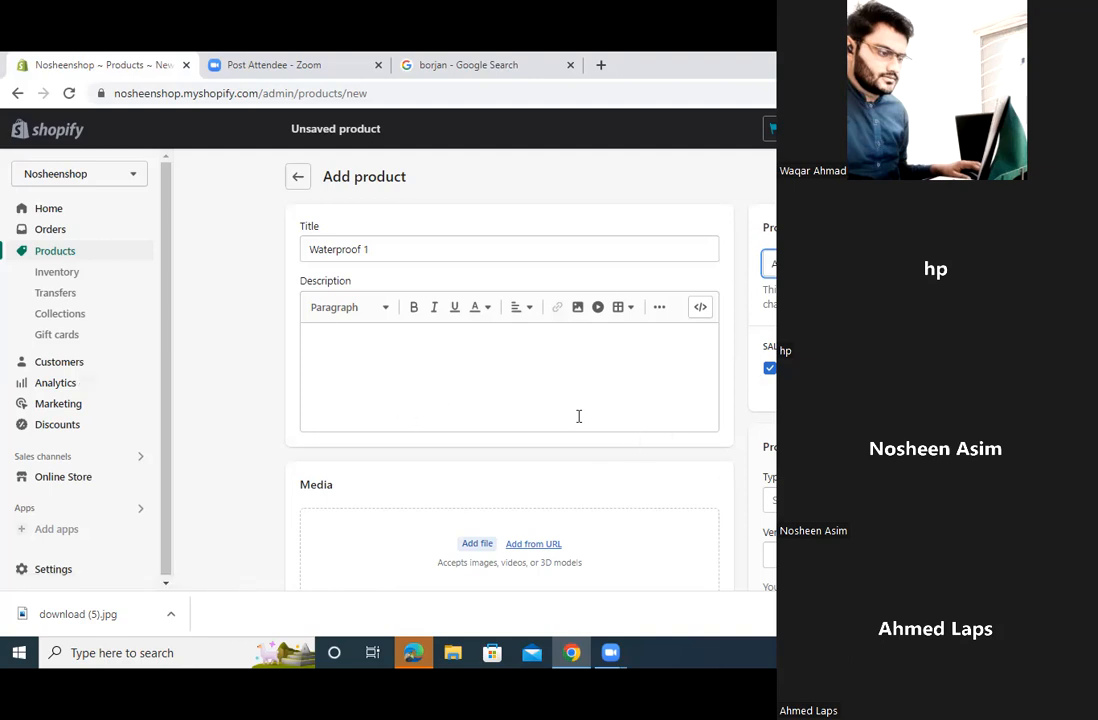
- Upload the sandals image download (5) from the Desktop to the product's media
scroll(500, 449, "down", 2)
left_click(470, 466)
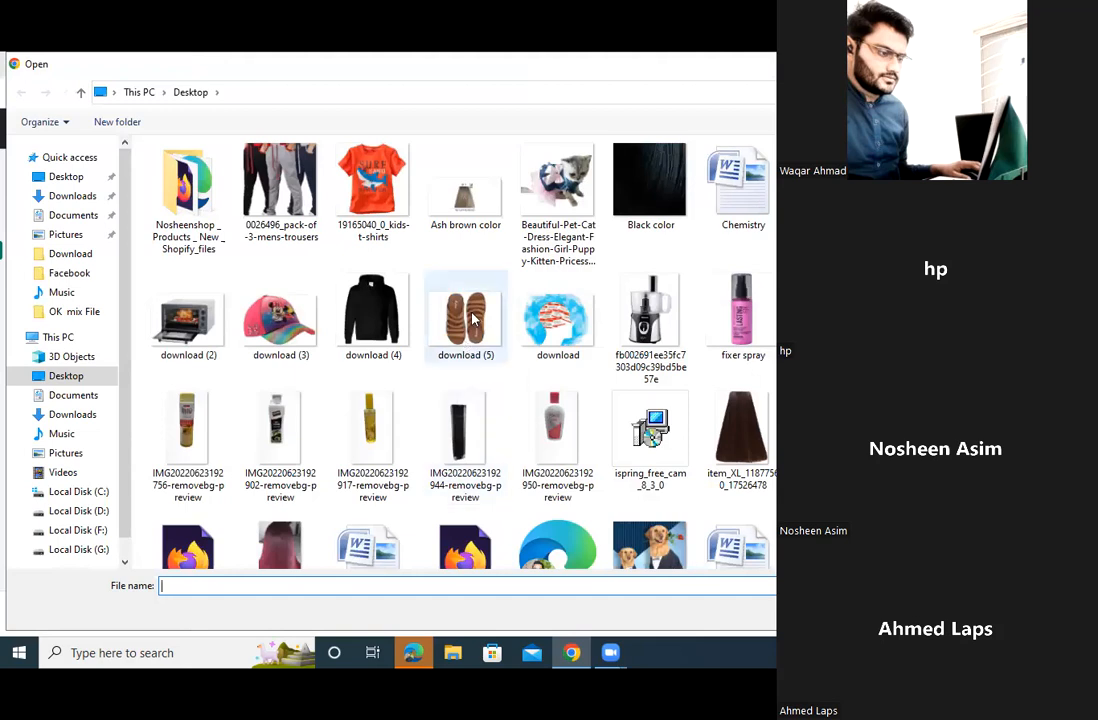
double_click(474, 318)
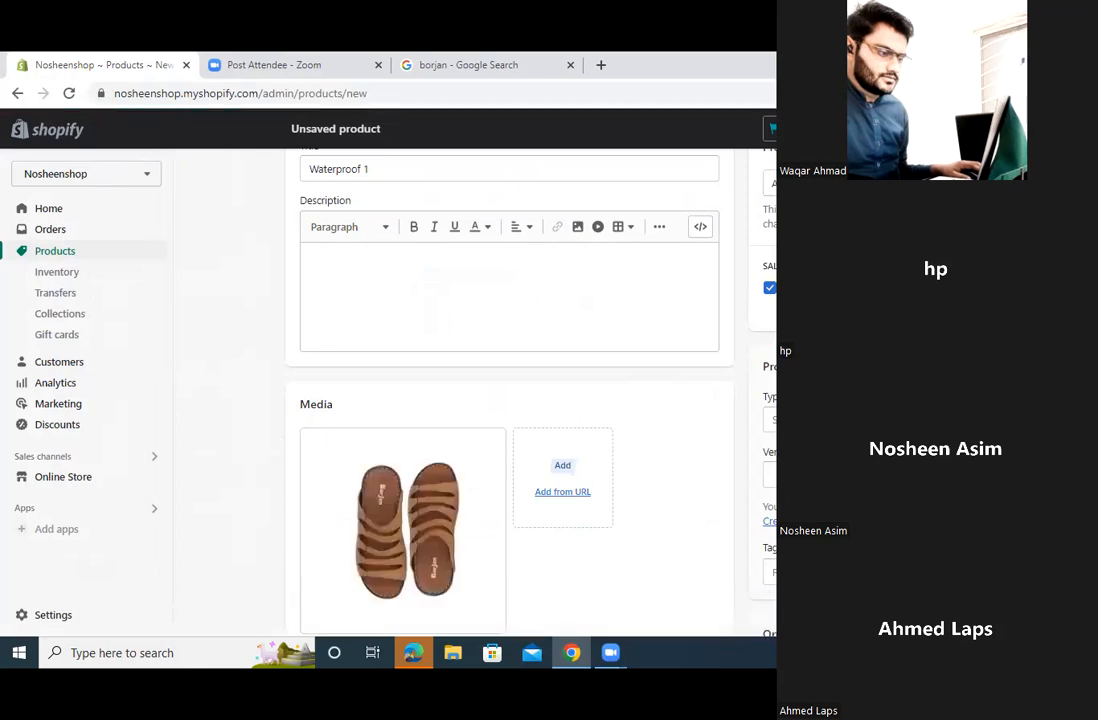
- Add tags to the Waterproof 1 product and save it
left_click(770, 572)
scroll(510, 400, "down", 2)
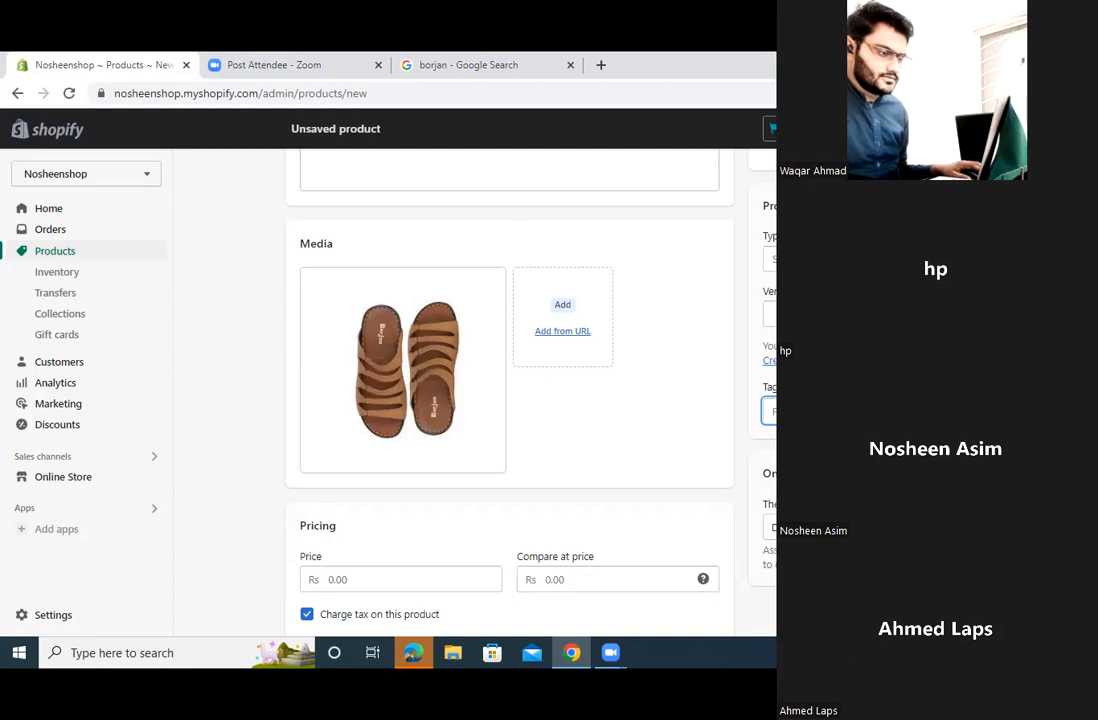
type("s")
key("Return")
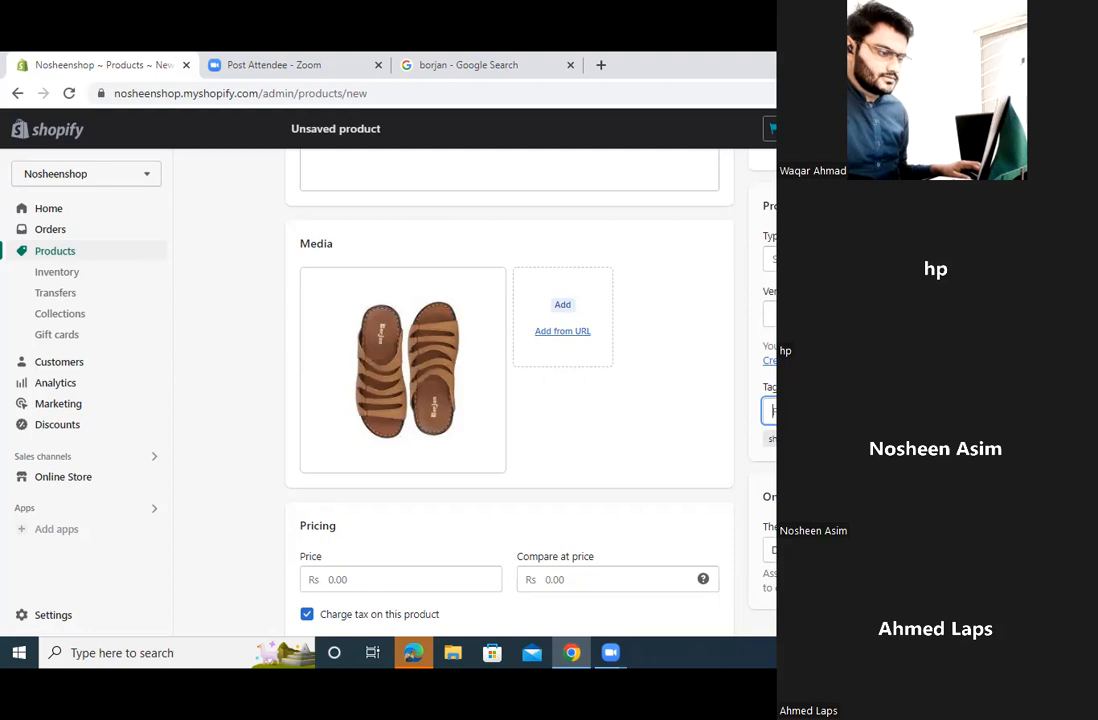
type("B")
key("Return")
type("v")
left_click(773, 449)
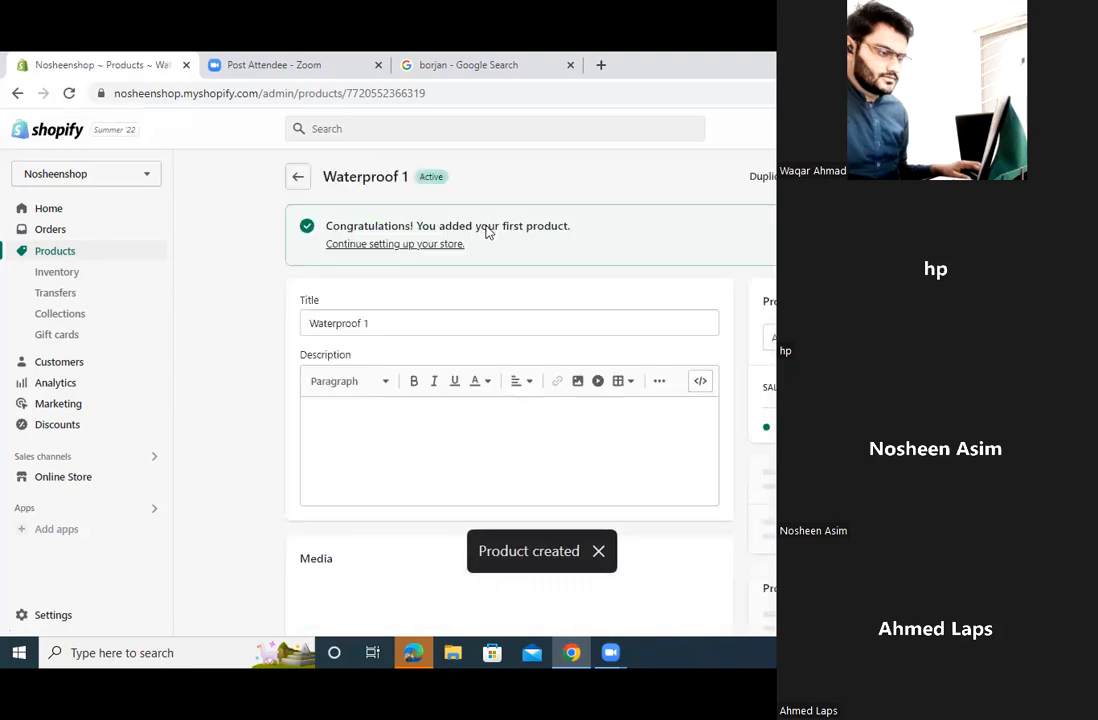
- Duplicate the Waterproof 1 product as "Hiking 1", copying its images and setting its status to active
left_click(765, 177)
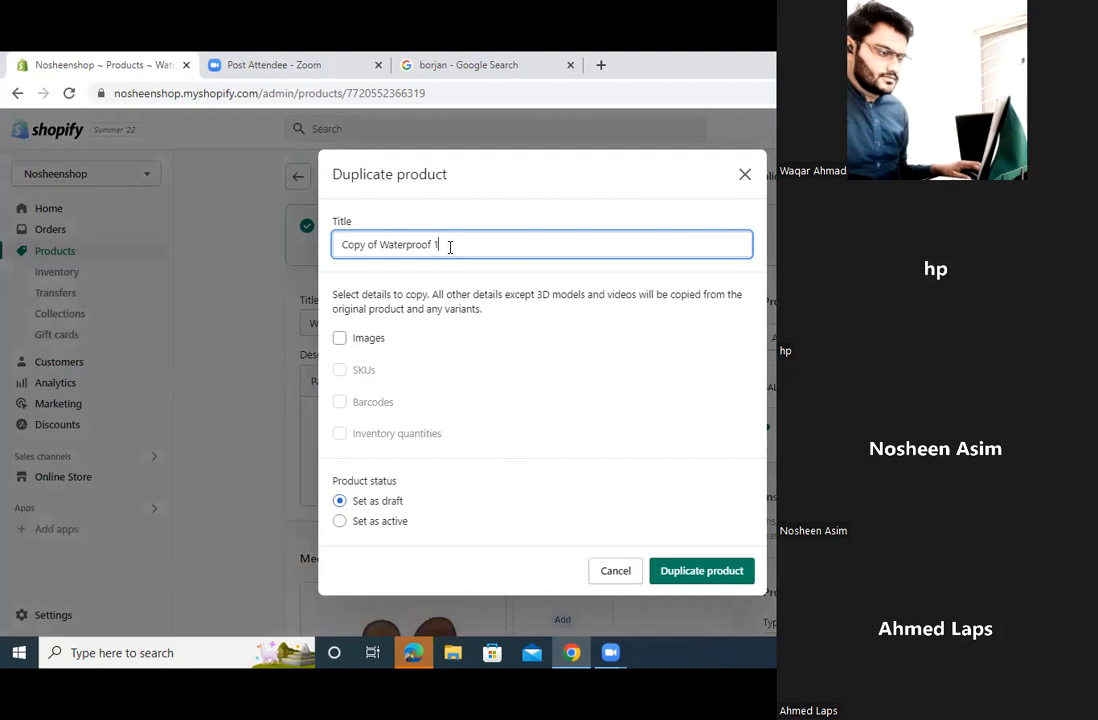
key("ctrl+a")
type("Hiking 1")
left_click(340, 340)
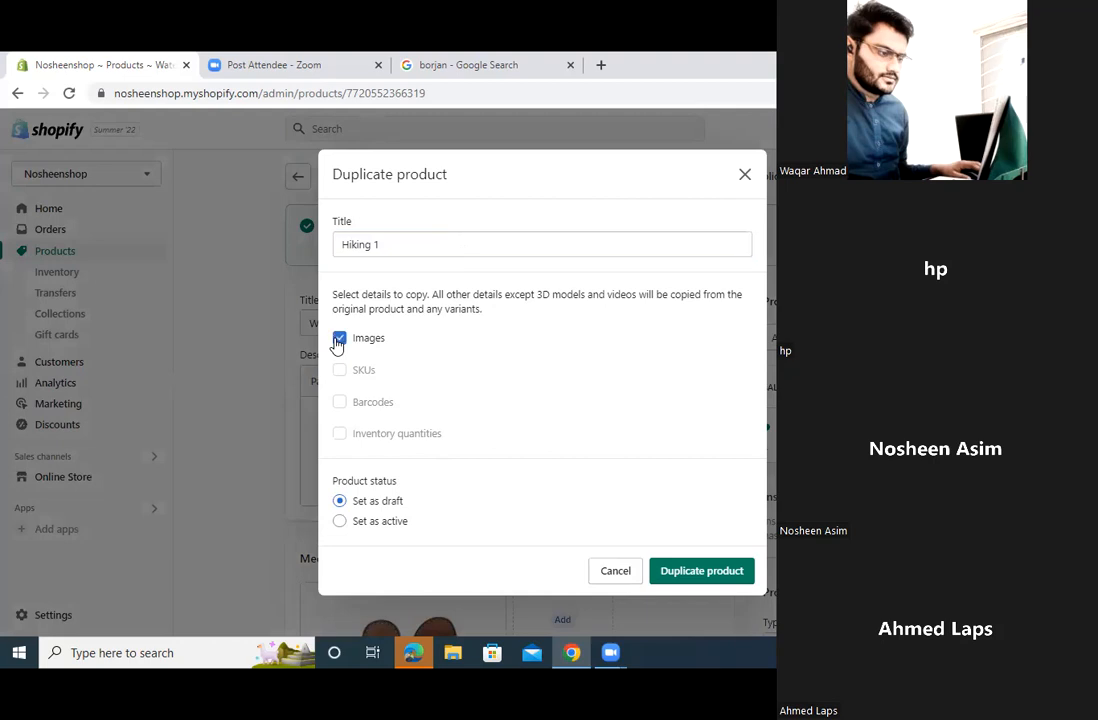
left_click(339, 521)
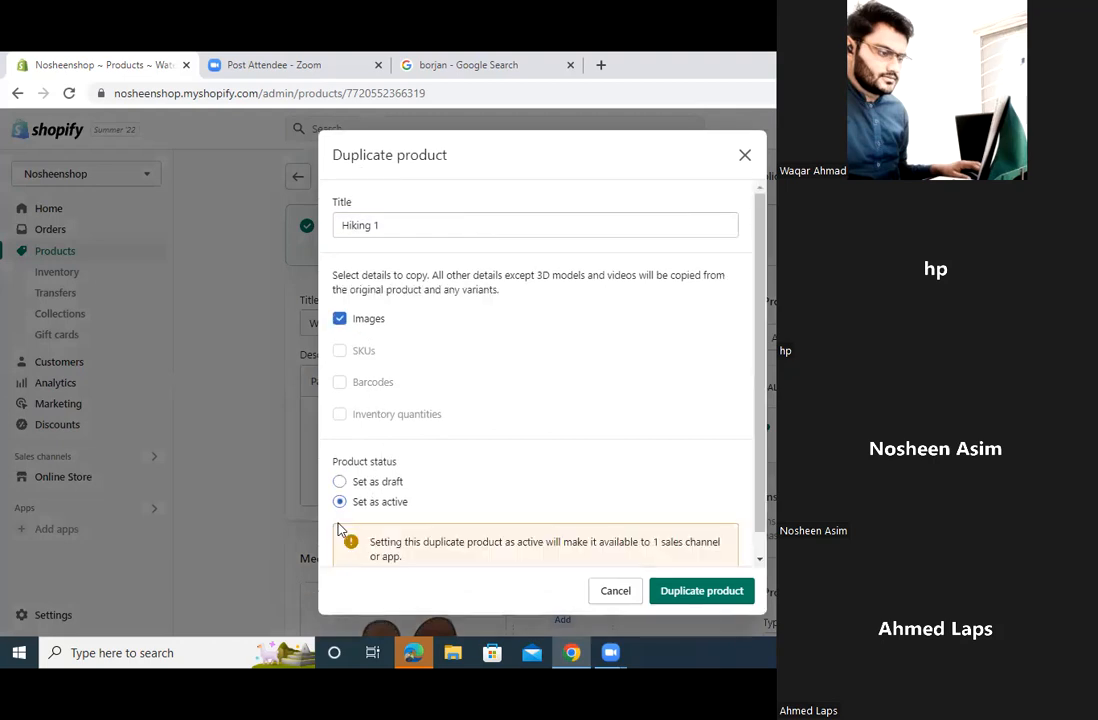
scroll(641, 473, "down", 1)
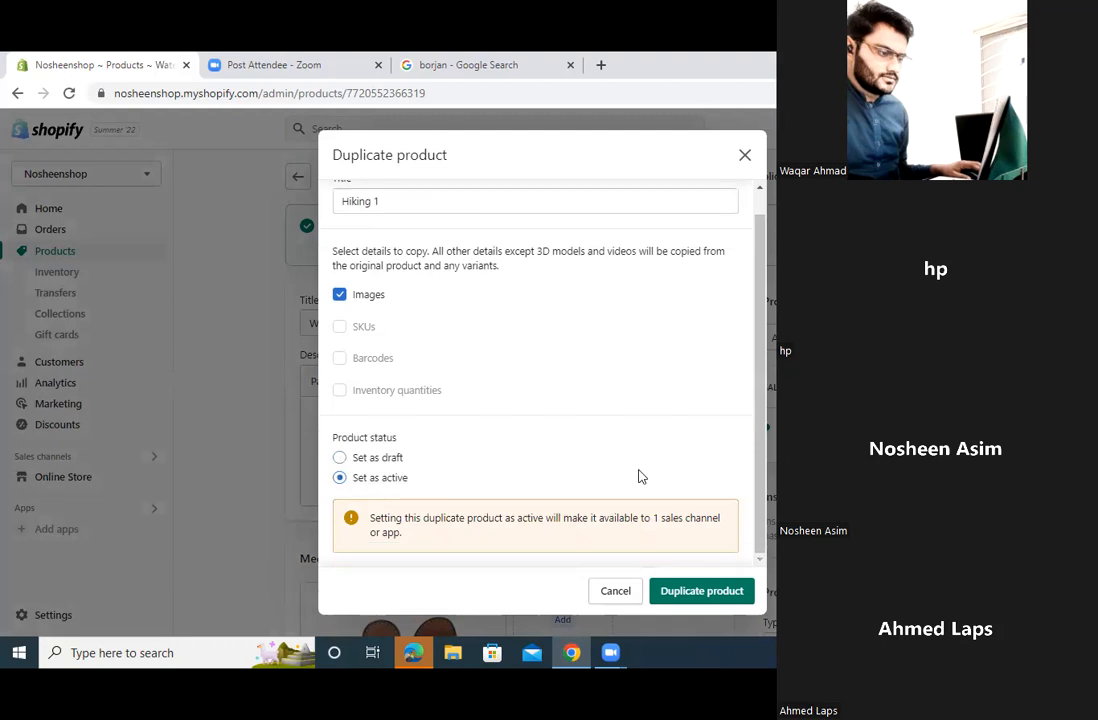
left_click(689, 594)
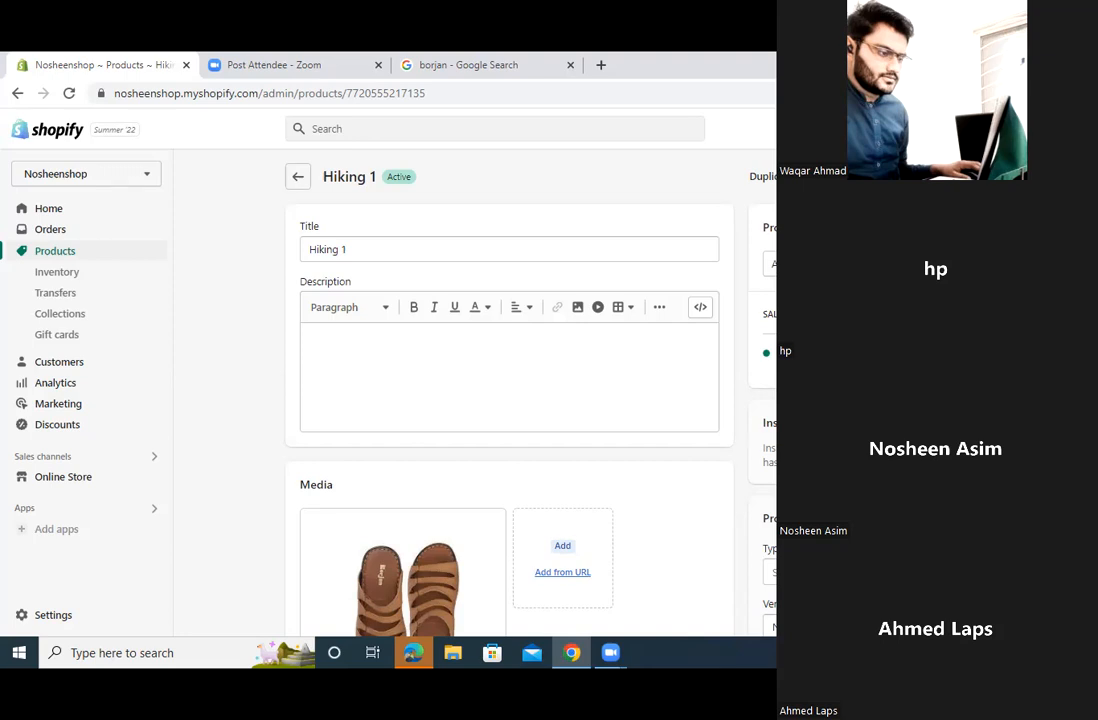
- Replace the first tag of the Hiking 1 product with a new tag and save the product
scroll(510, 390, "down", 3)
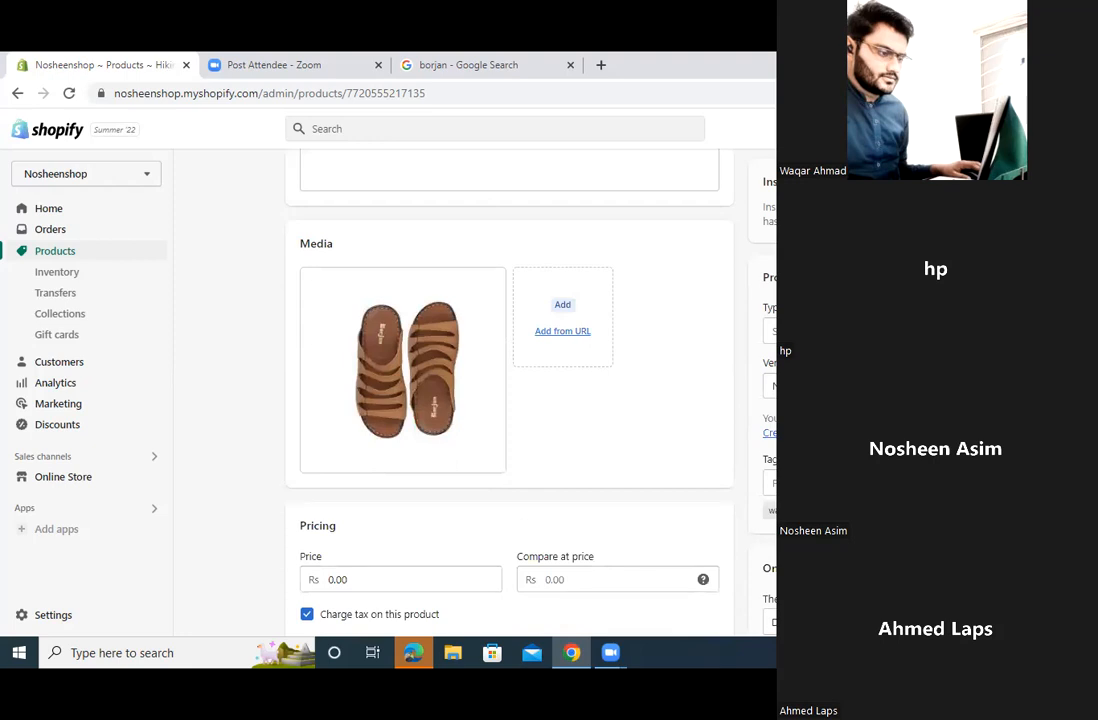
left_click(815, 510)
left_click(790, 483)
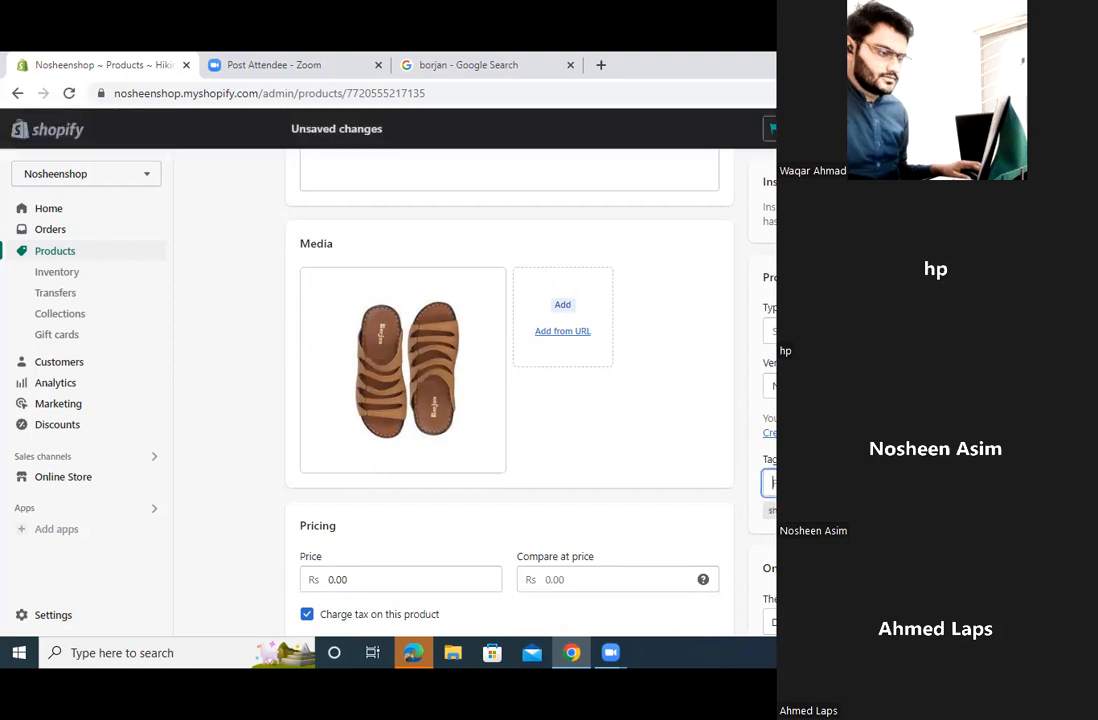
type("h")
key("Return")
left_click(654, 404)
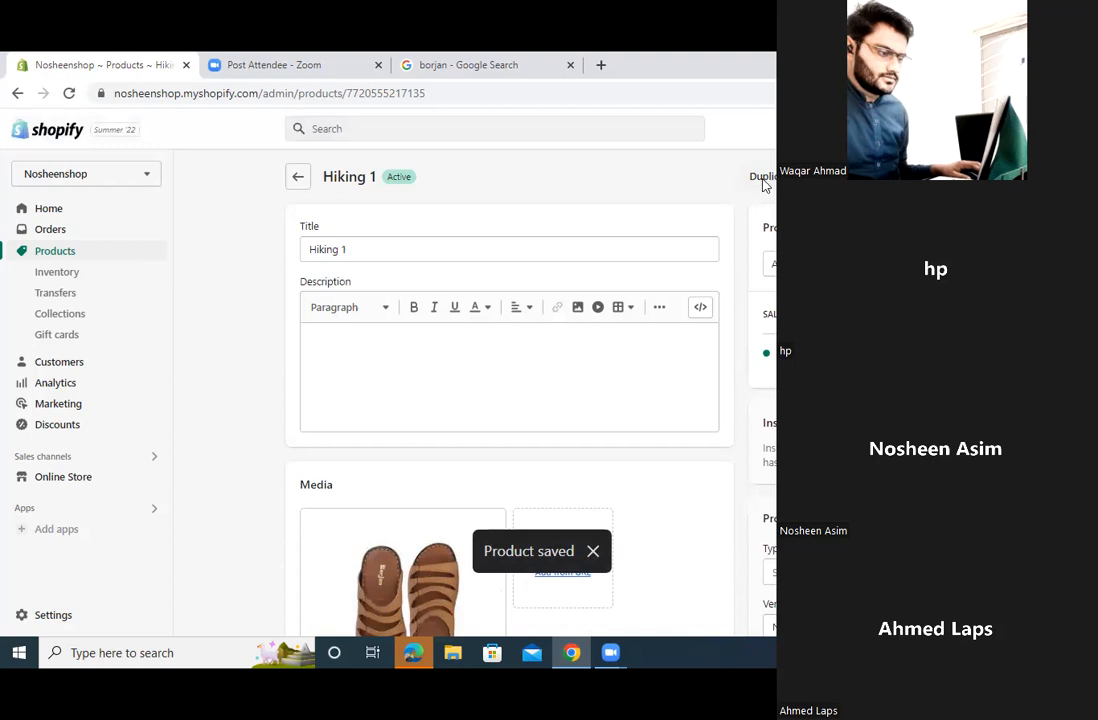
- Duplicate the Hiking 1 product as "Joggers 1", copying its images and setting its status to active
left_click(762, 178)
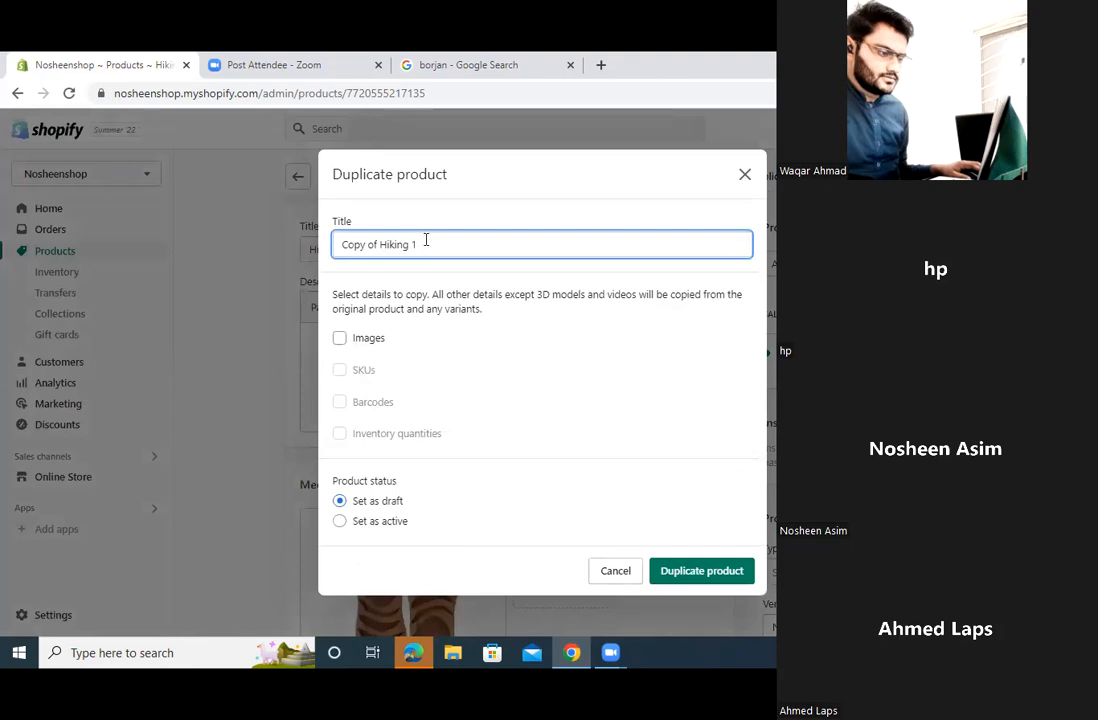
key("ctrl+a")
type("Joggers 1")
left_click(340, 346)
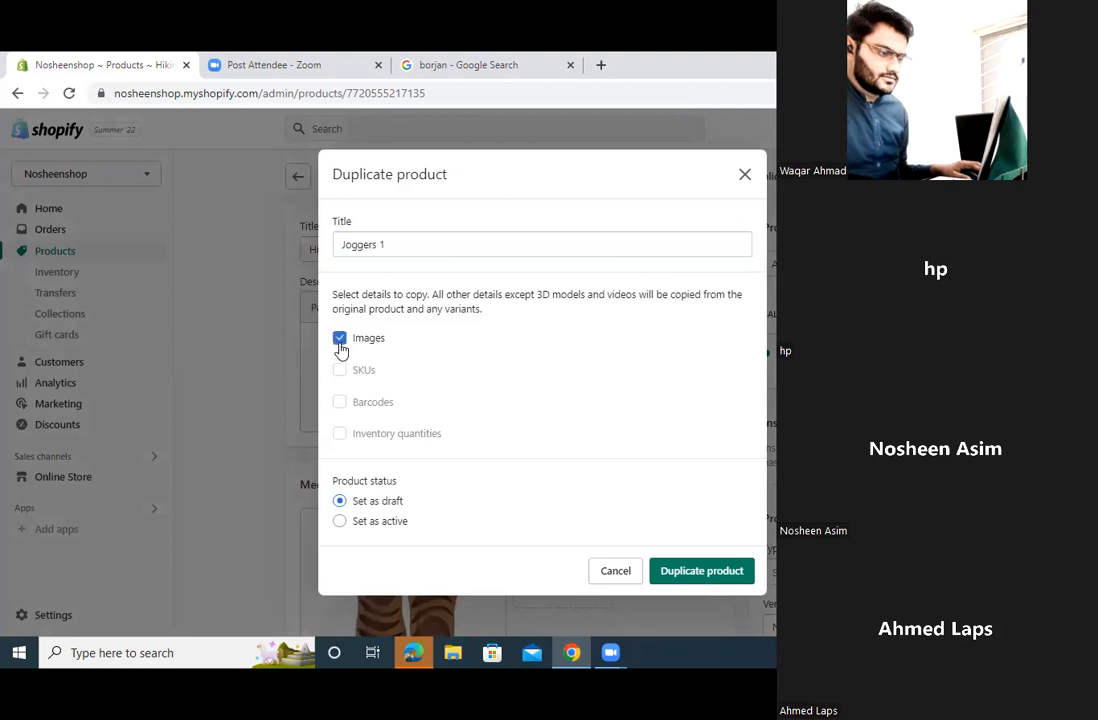
left_click(340, 522)
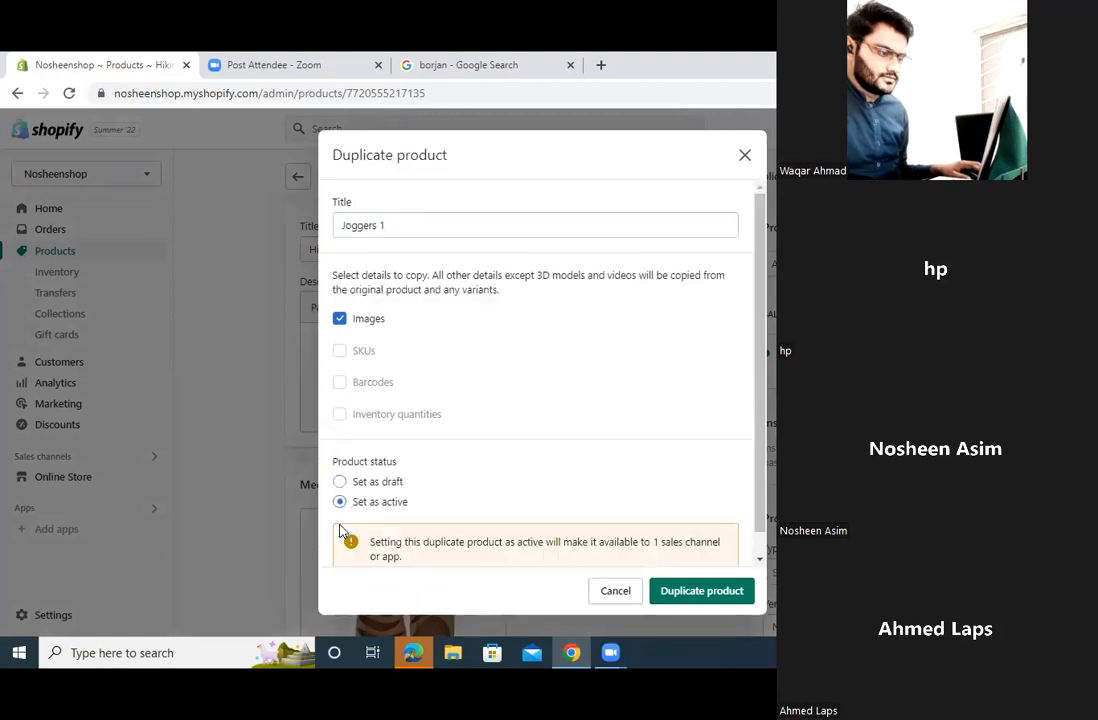
left_click(680, 595)
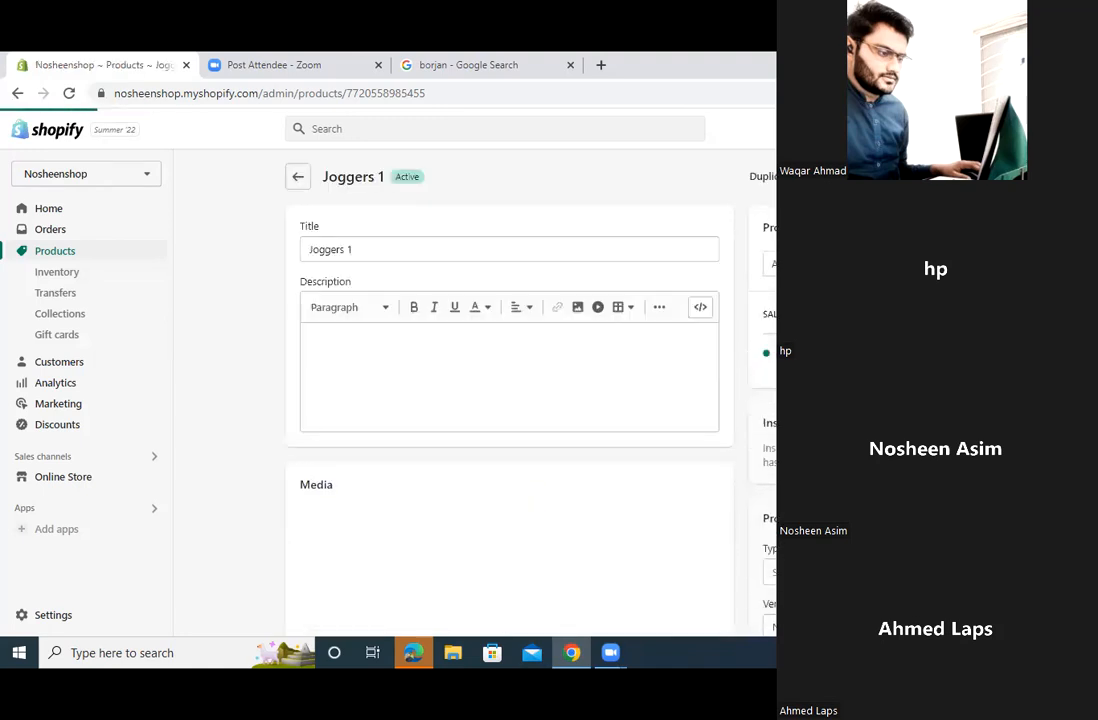
- Add a new tag for joggers to the Joggers 1 product and save it
scroll(509, 390, "down", 3)
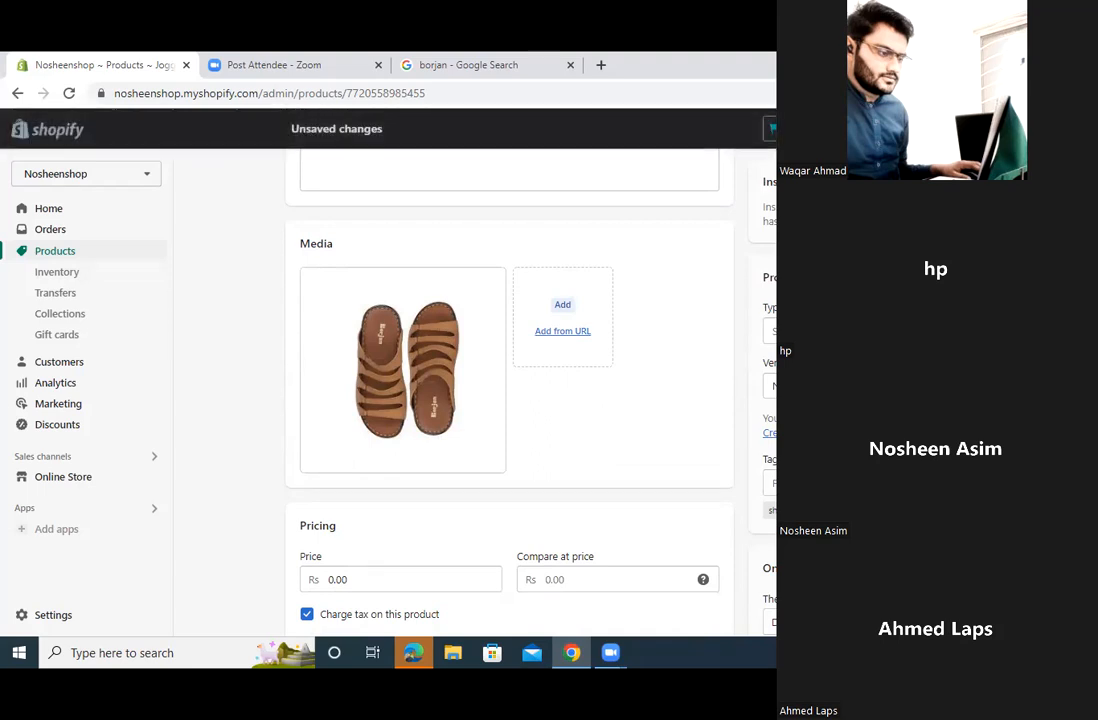
left_click(770, 483)
type("jo")
key("Return")
left_click(655, 405)
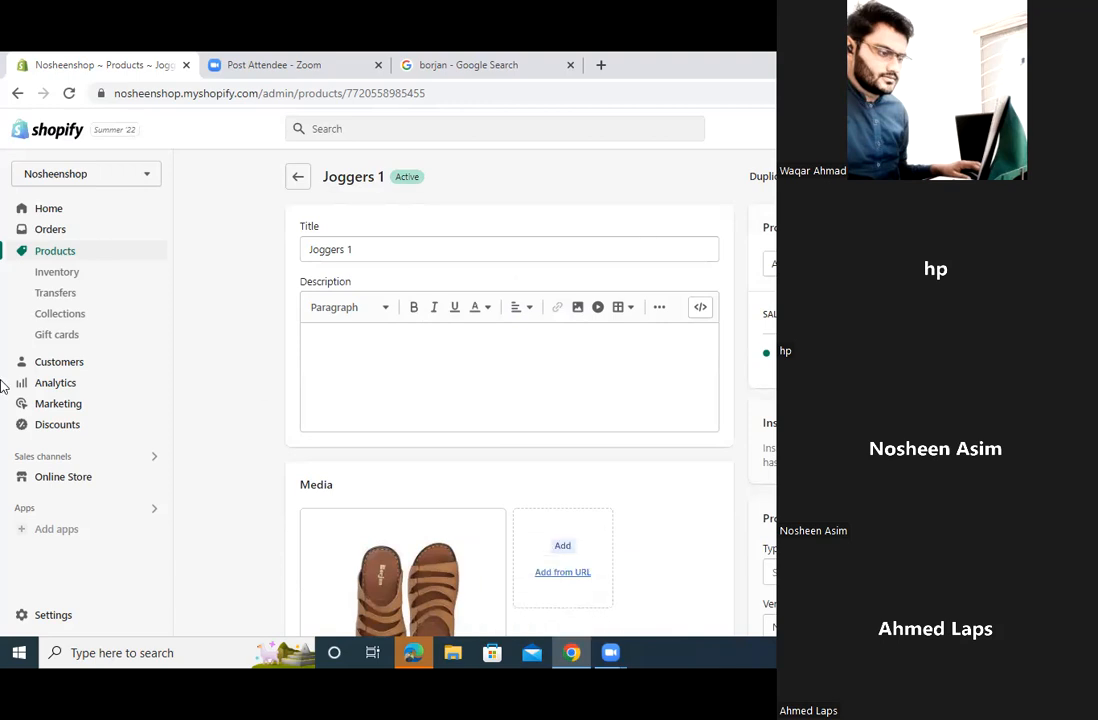
- Start a new collection and title it "Borjan Waterproof shoes"
left_click(64, 322)
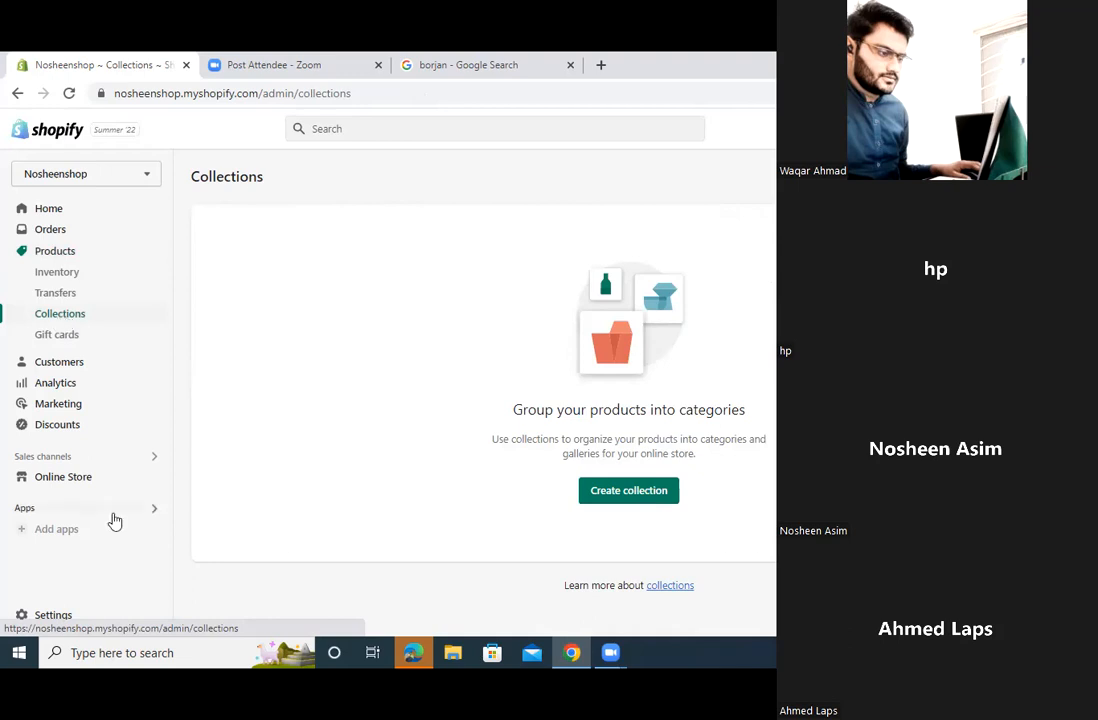
left_click(627, 498)
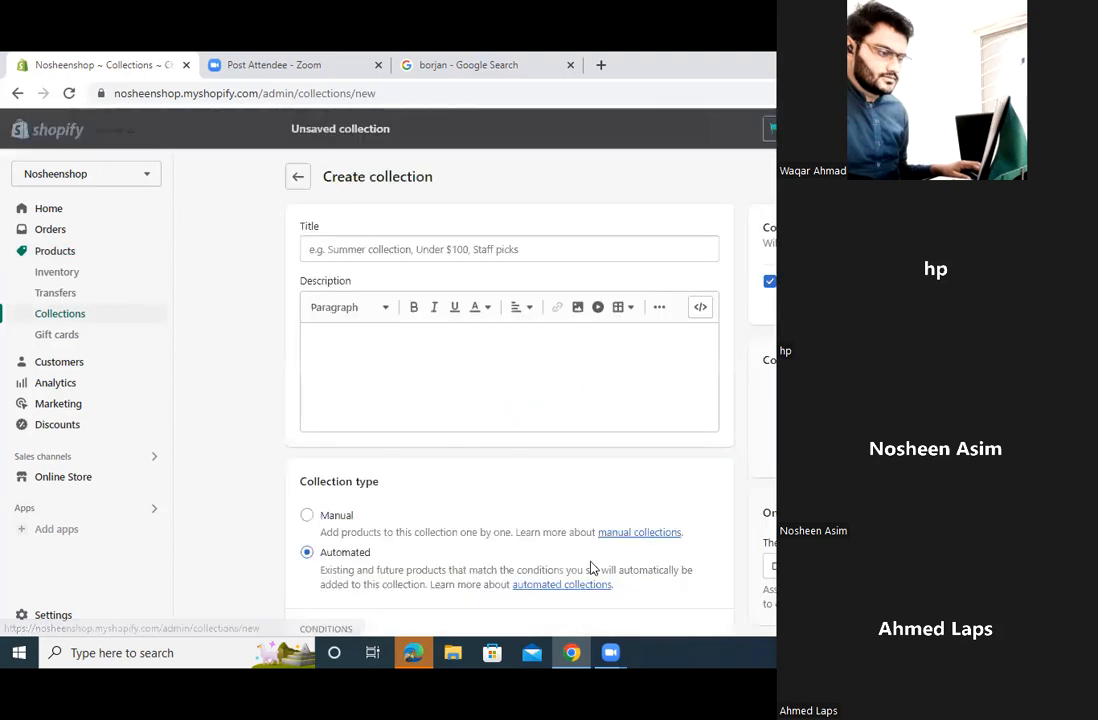
left_click(388, 250)
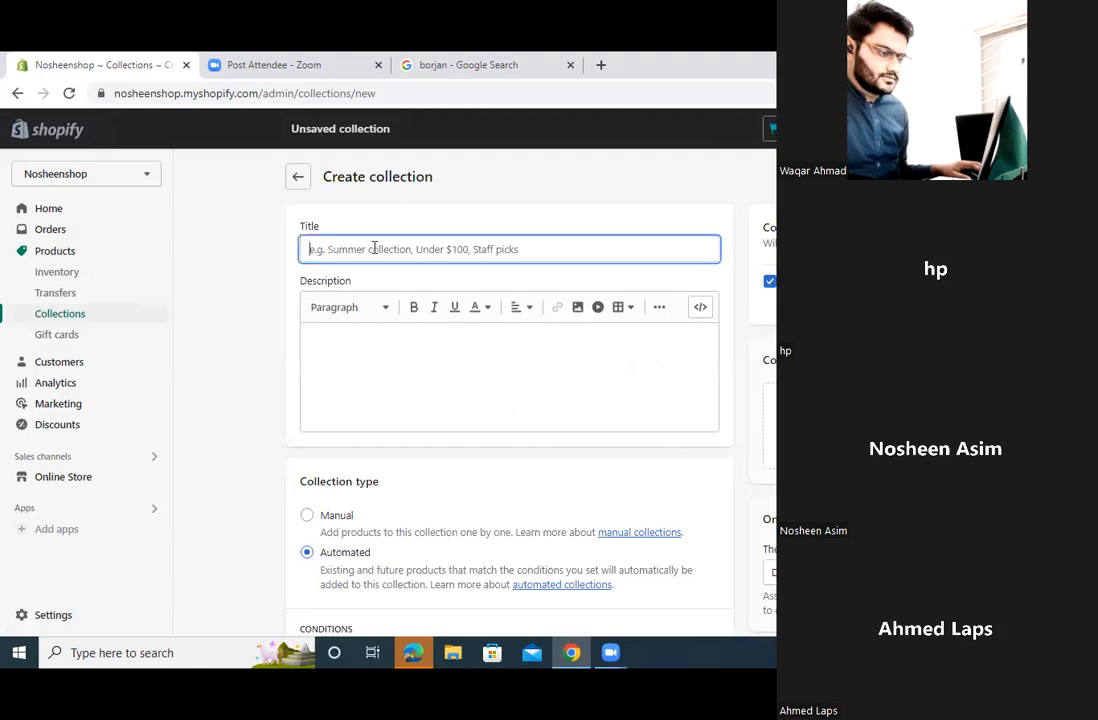
type("Borjan")
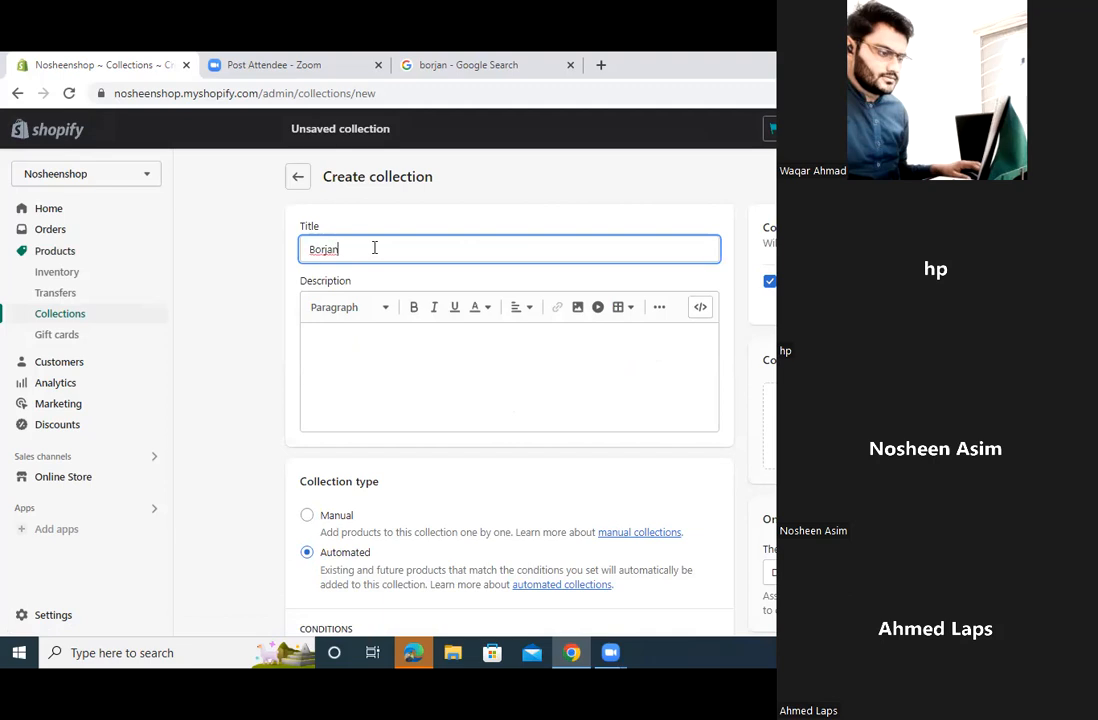
type(" Hiking Shoes")
left_click_drag(341, 249, 364, 257)
key("BackSpace")
type("Water proff")
key("BackSpace")
type("o")
key("Left")
key("Left")
key("Left")
key("BackSpace")
- Add conditions requiring the product tags shoes, Borjan and waterproof, save the collection, and check its matching products
scroll(510, 400, "down", 2)
scroll(449, 343, "down", 2)
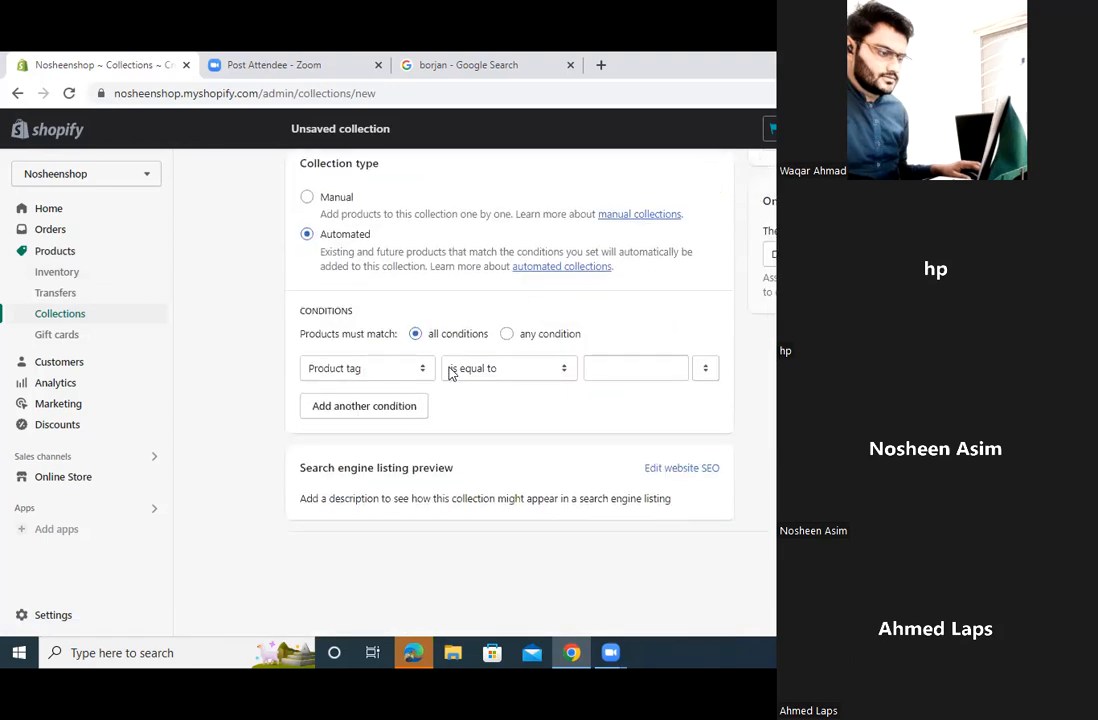
left_click(612, 370)
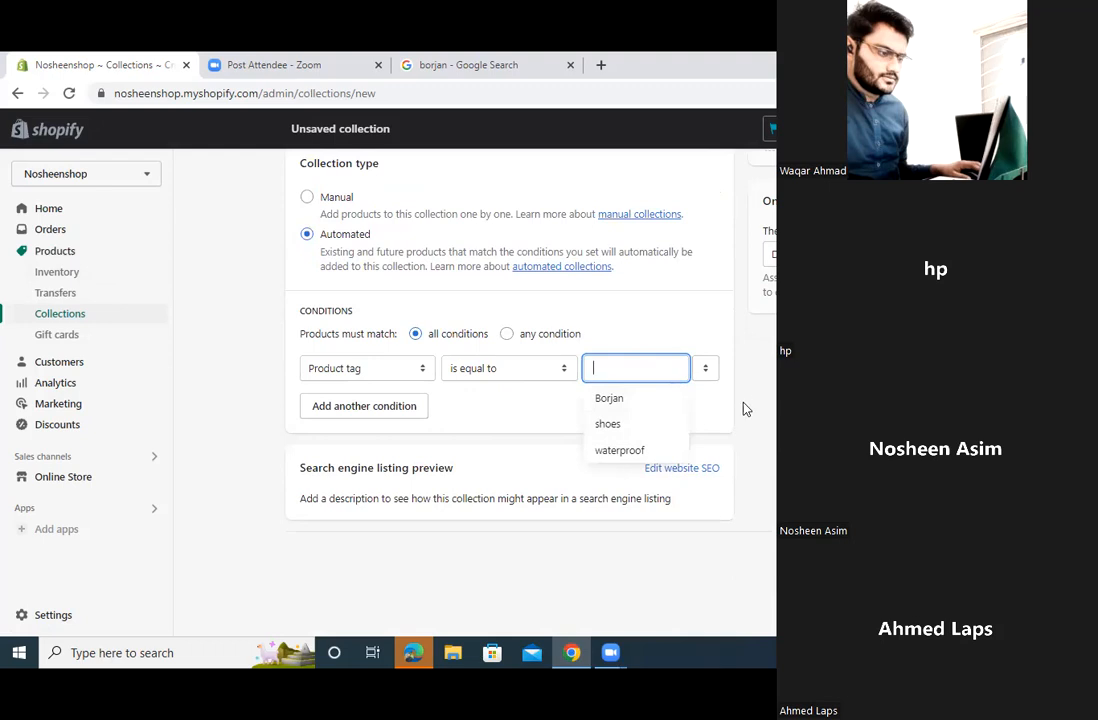
left_click(605, 426)
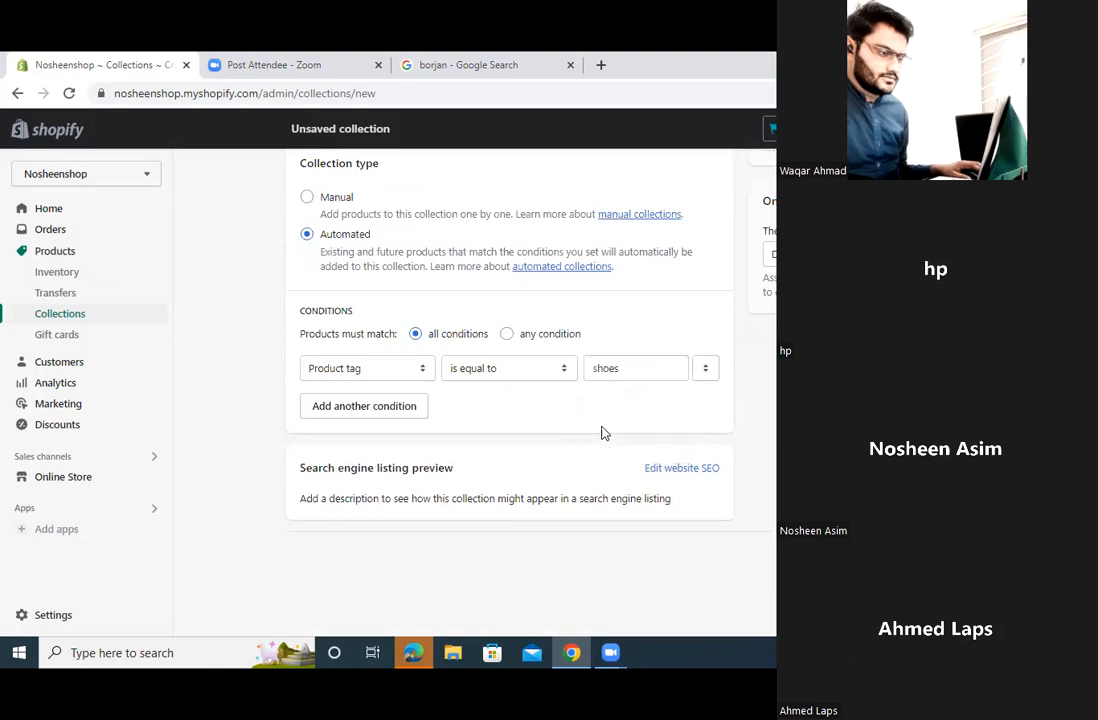
left_click(369, 418)
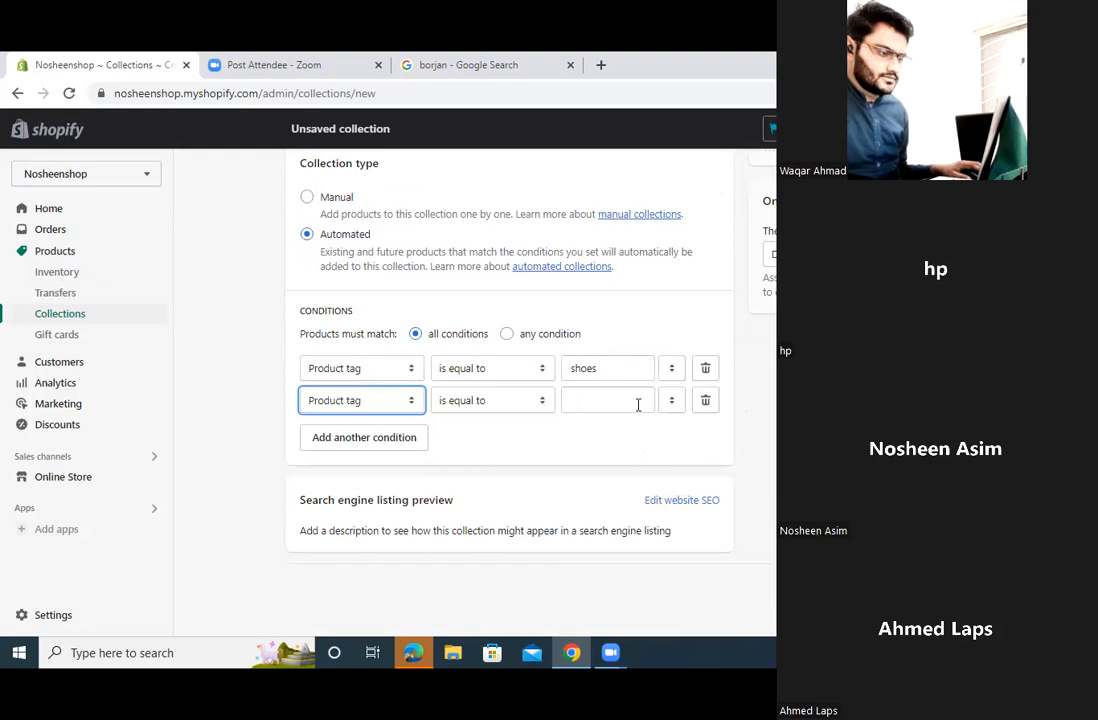
left_click(670, 402)
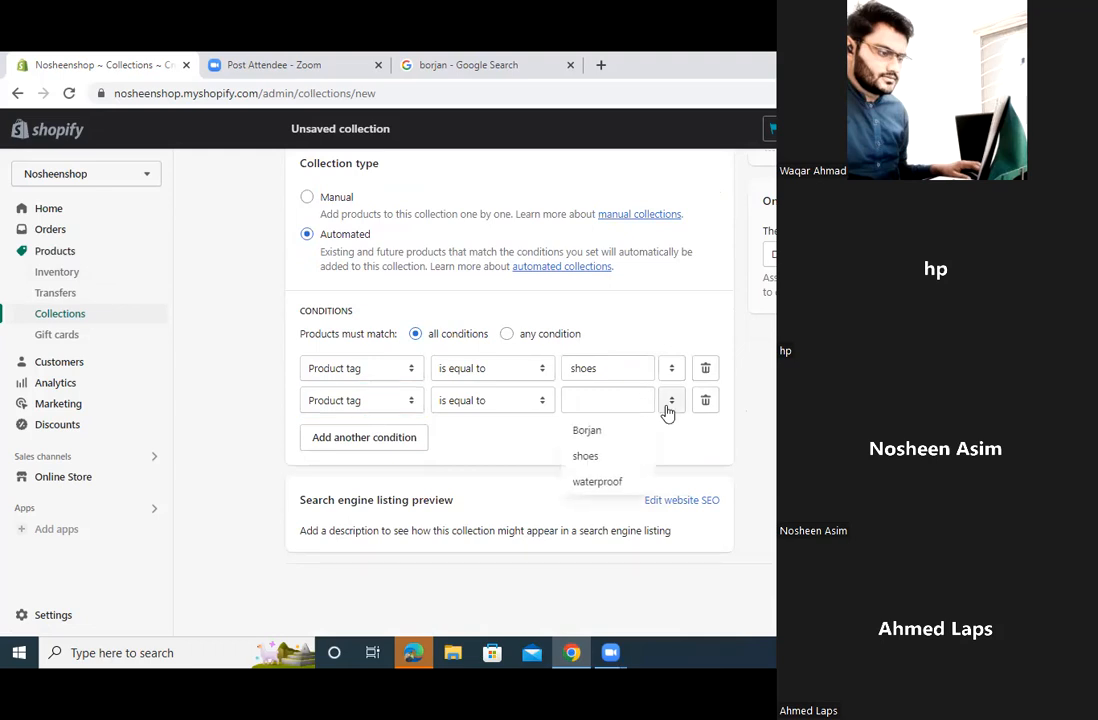
left_click(585, 432)
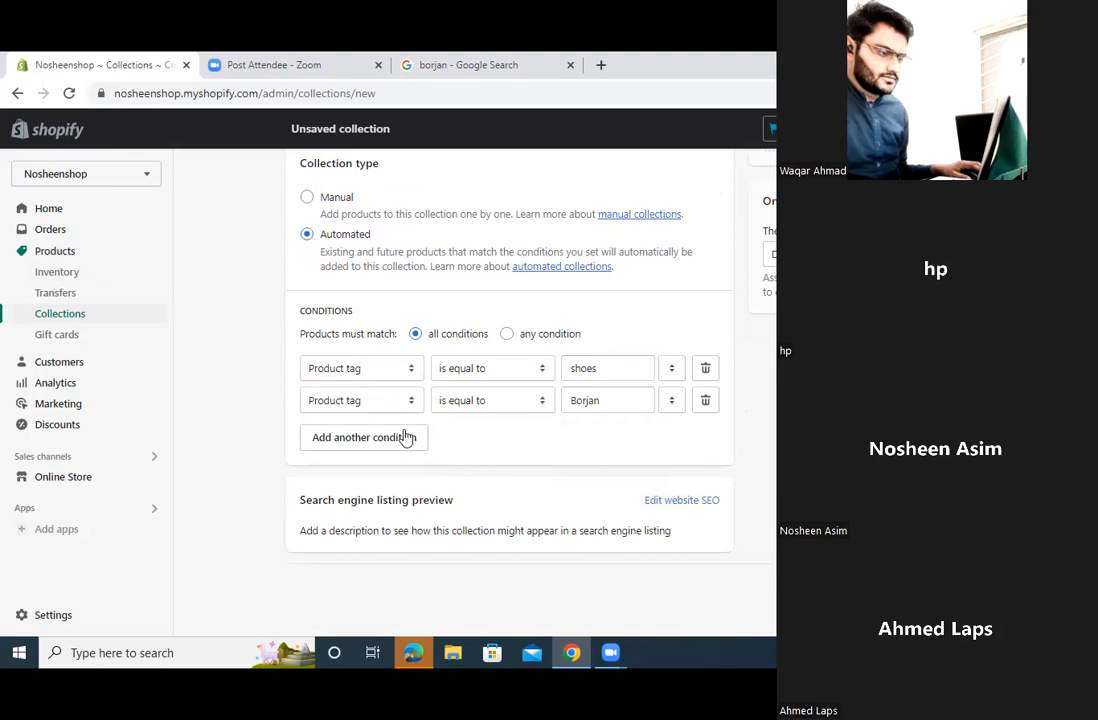
left_click(355, 440)
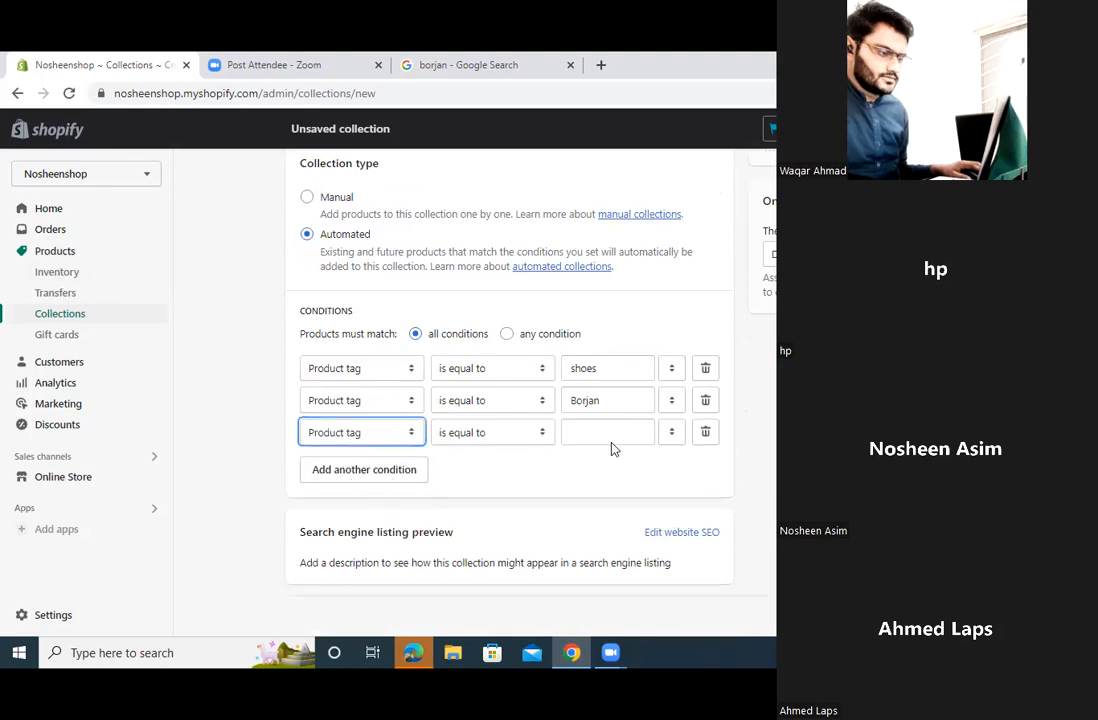
left_click(593, 438)
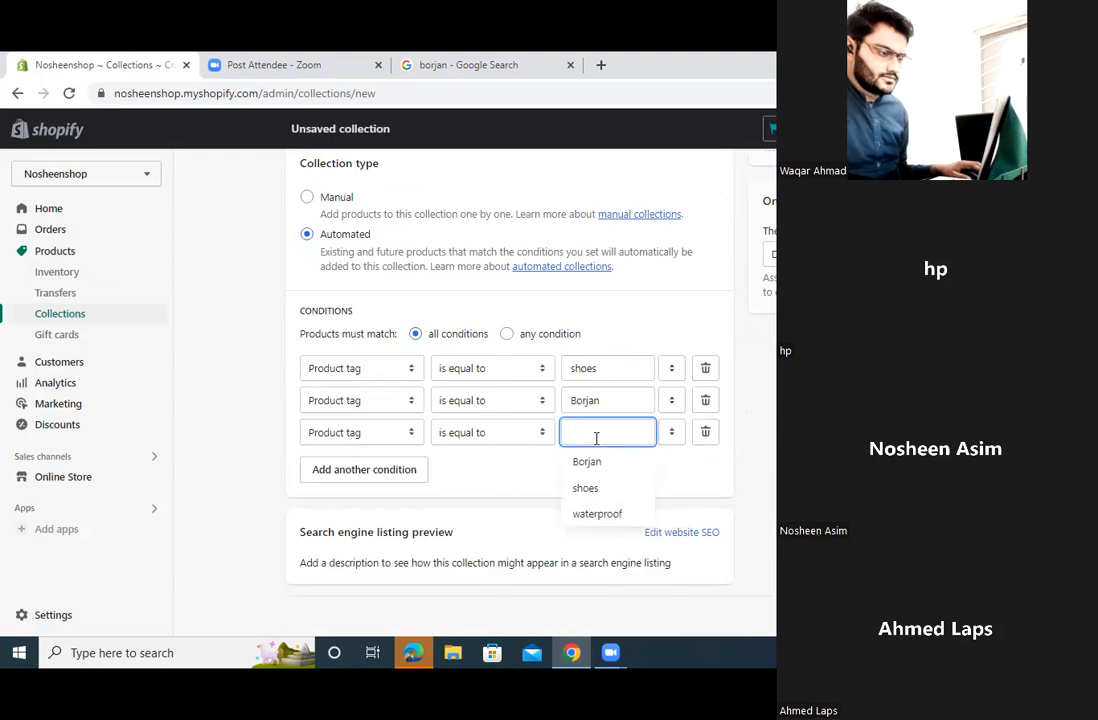
left_click(590, 516)
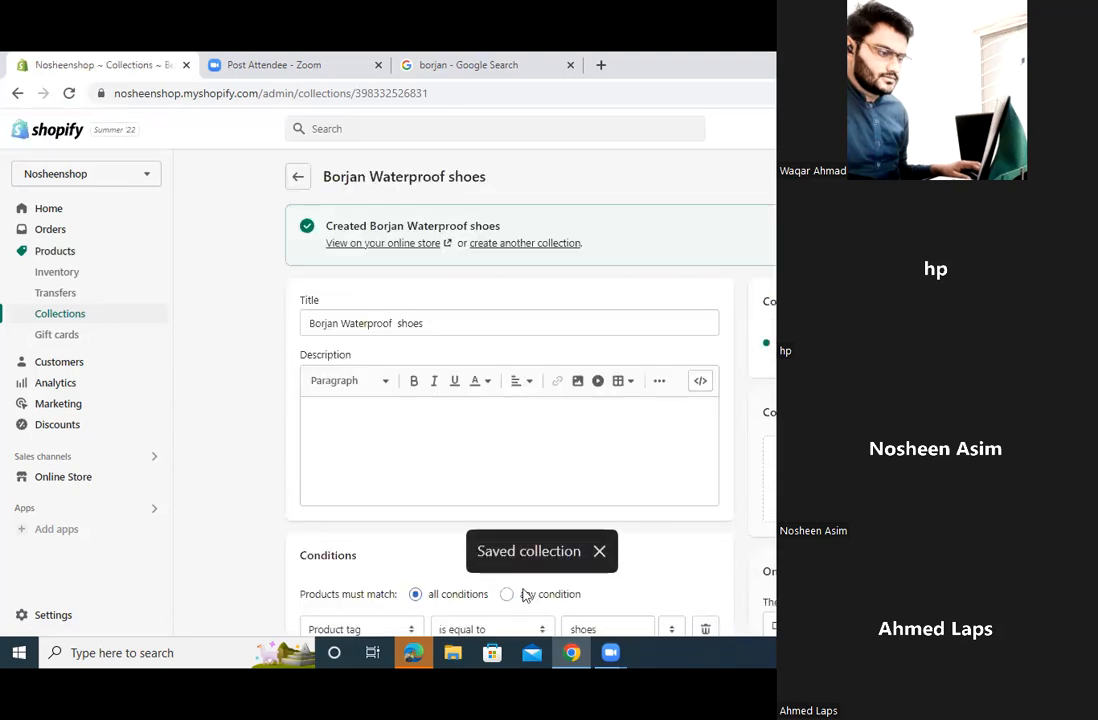
scroll(527, 596, "down", 3)
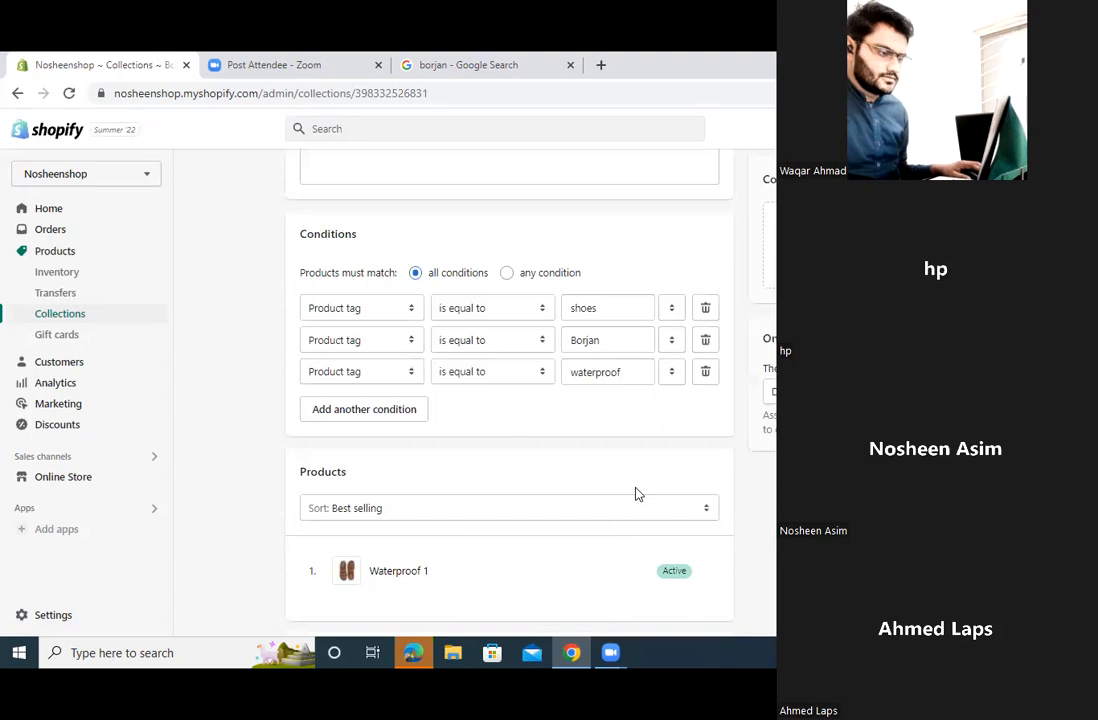
scroll(600, 510, "down", 2)
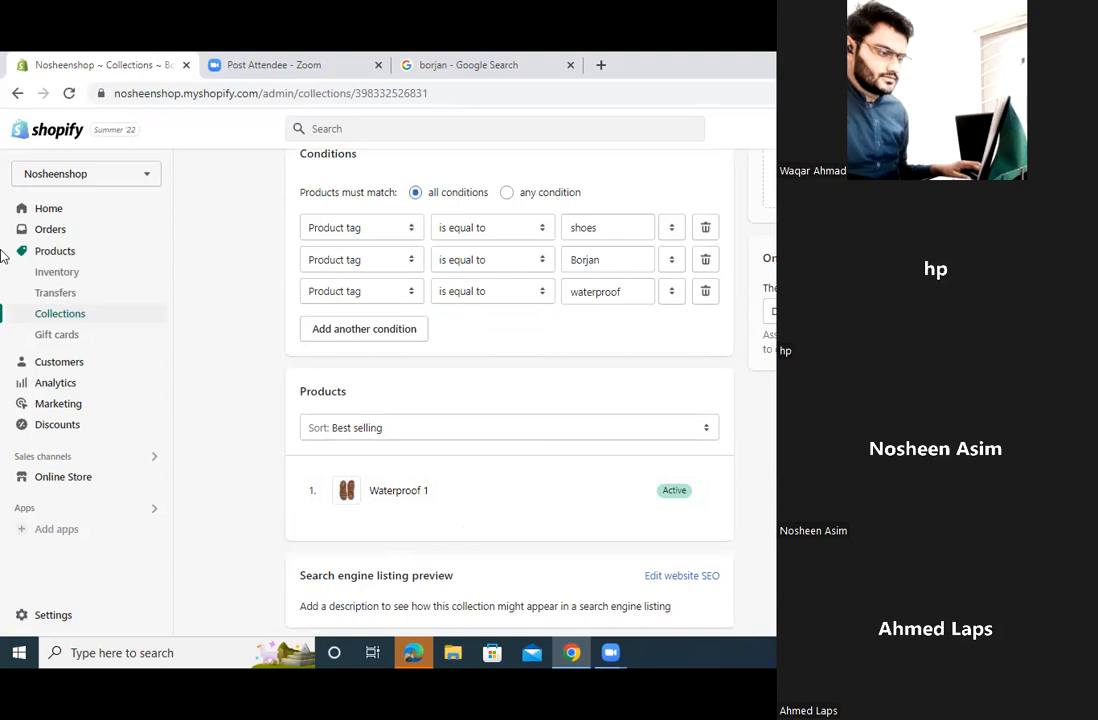
- Start another collection from the collections list and title it "Borjan Hiking shoes"
left_click(60, 319)
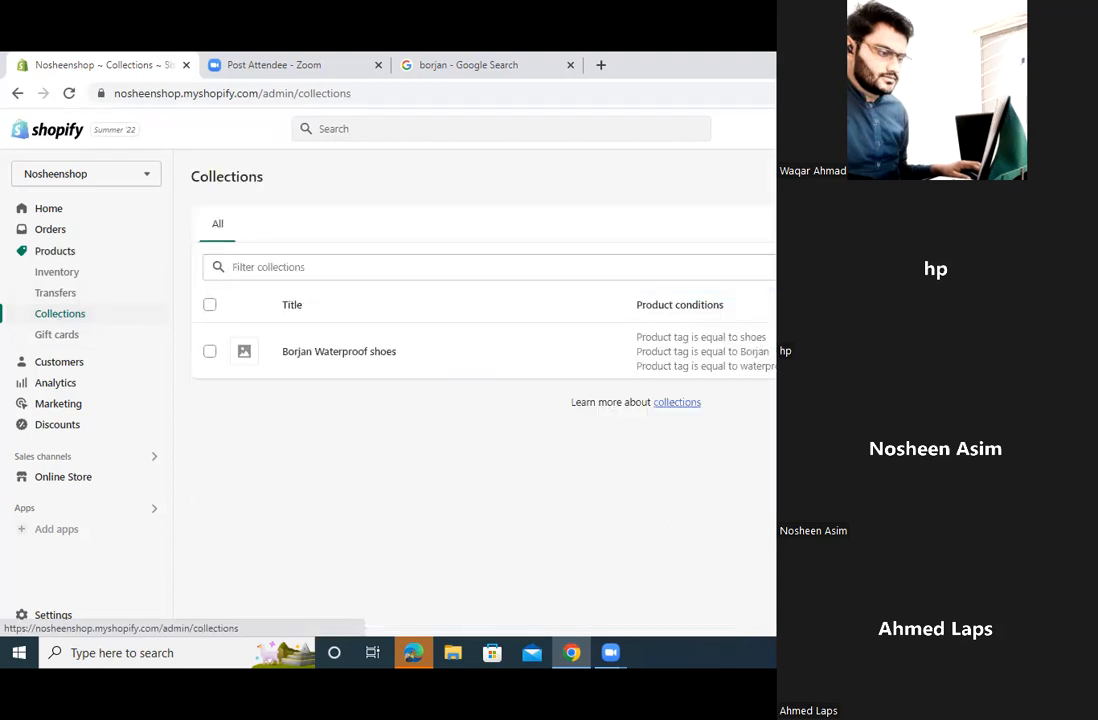
left_click(1022, 176)
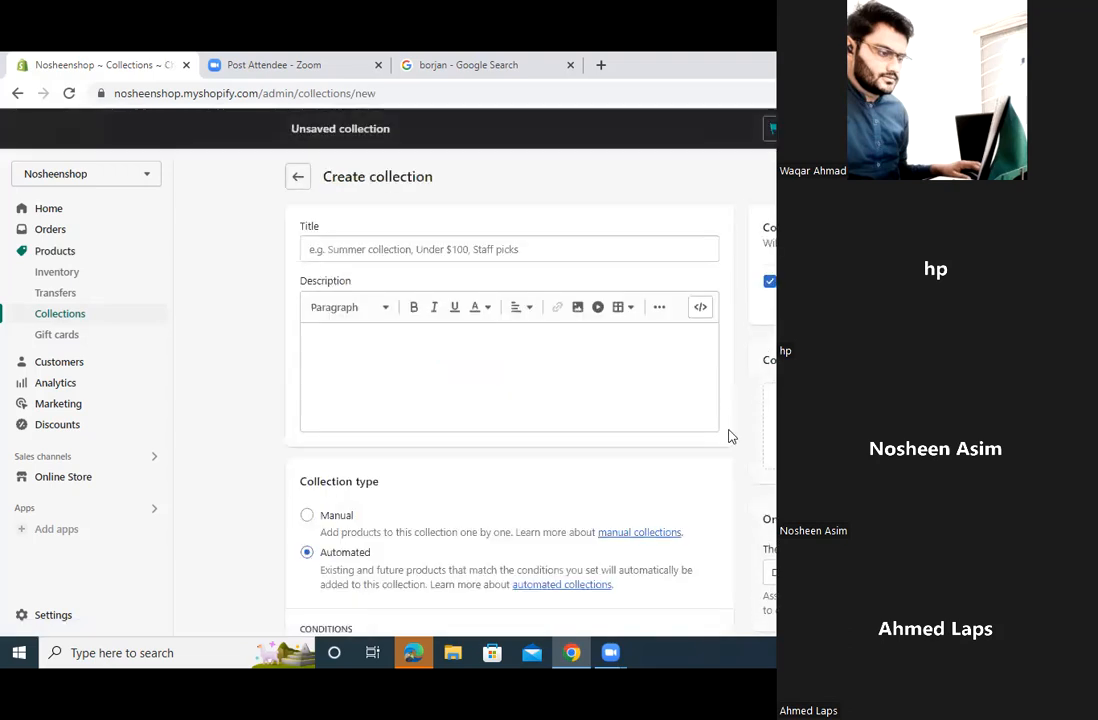
left_click(437, 249)
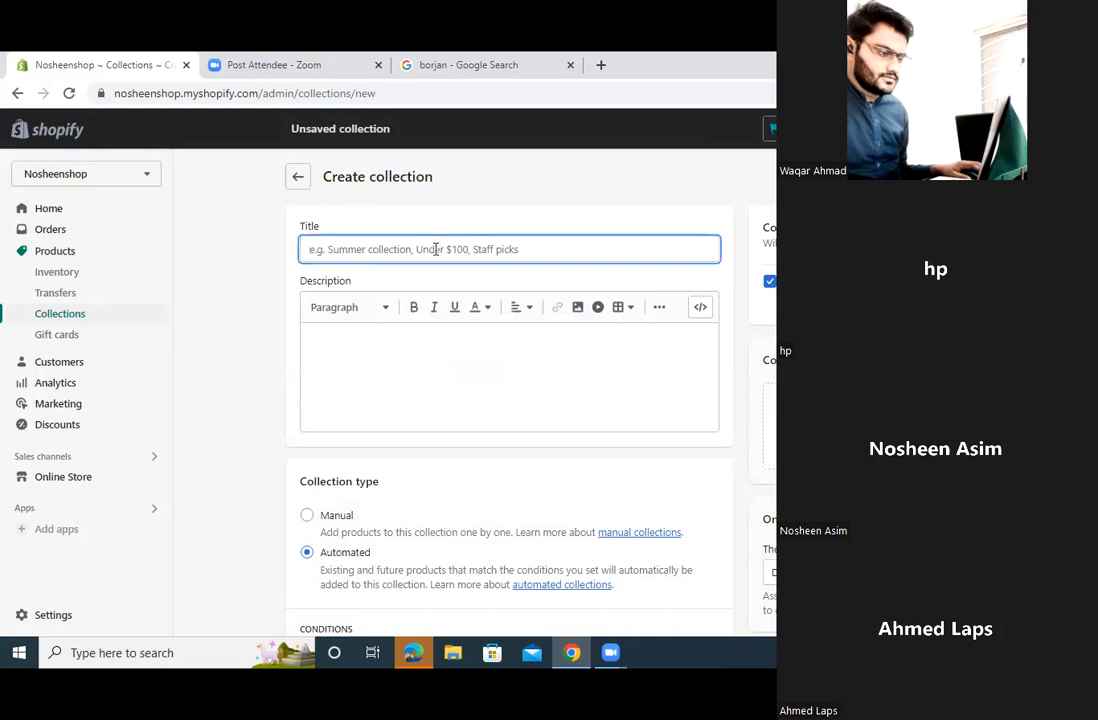
type("Borja")
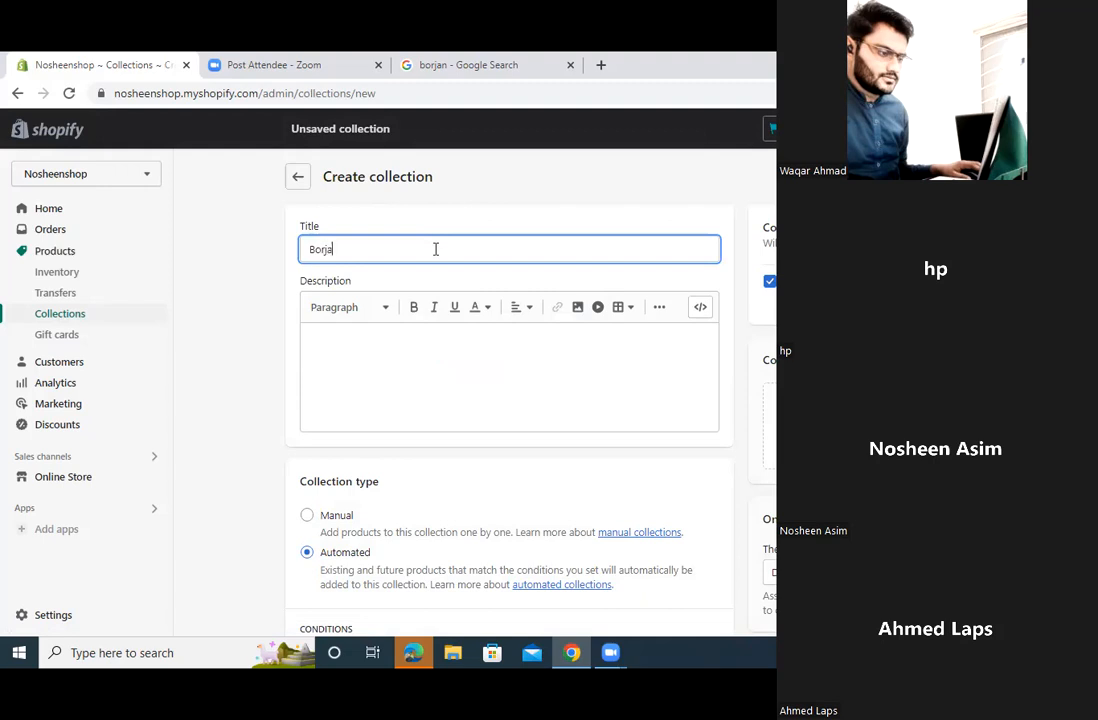
type("n Hiking shoes")
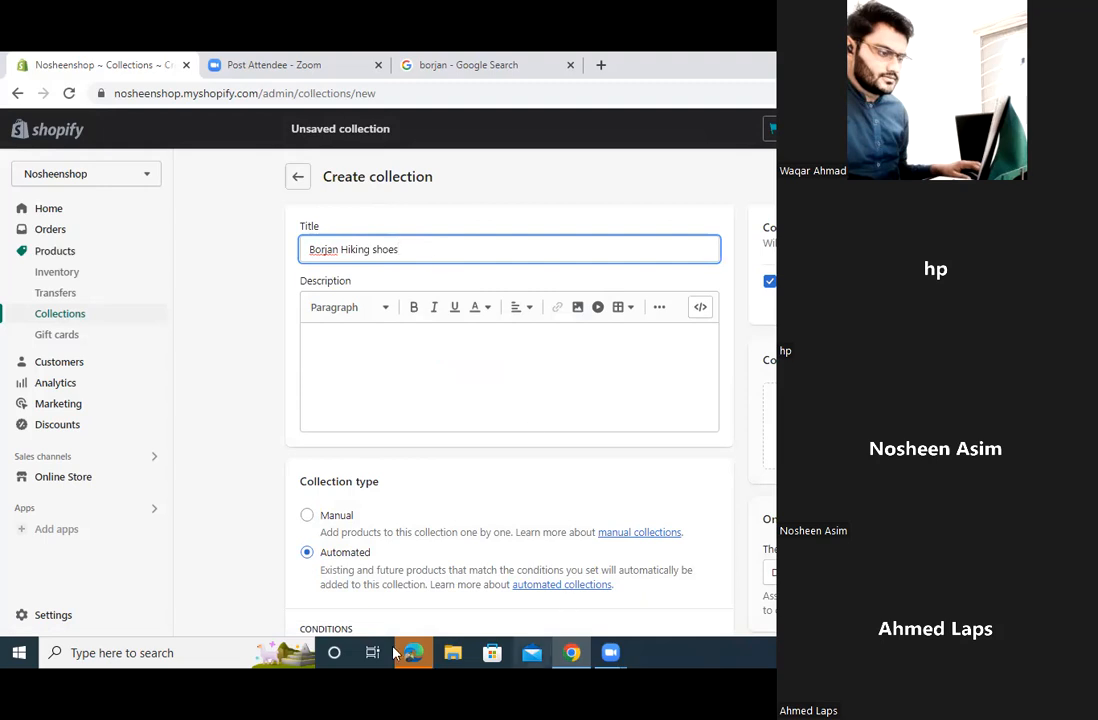
- Require the product tags shoes, Borjan and hiking as the hiking collection's conditions and save the collection
scroll(587, 525, "down", 3)
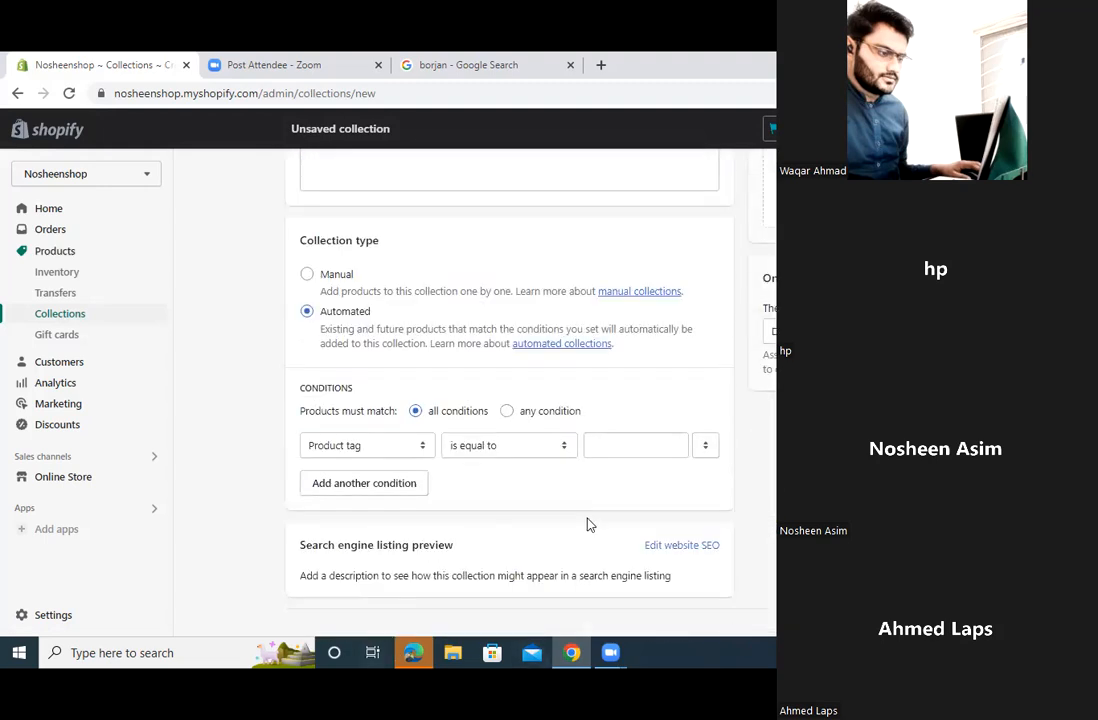
left_click(643, 448)
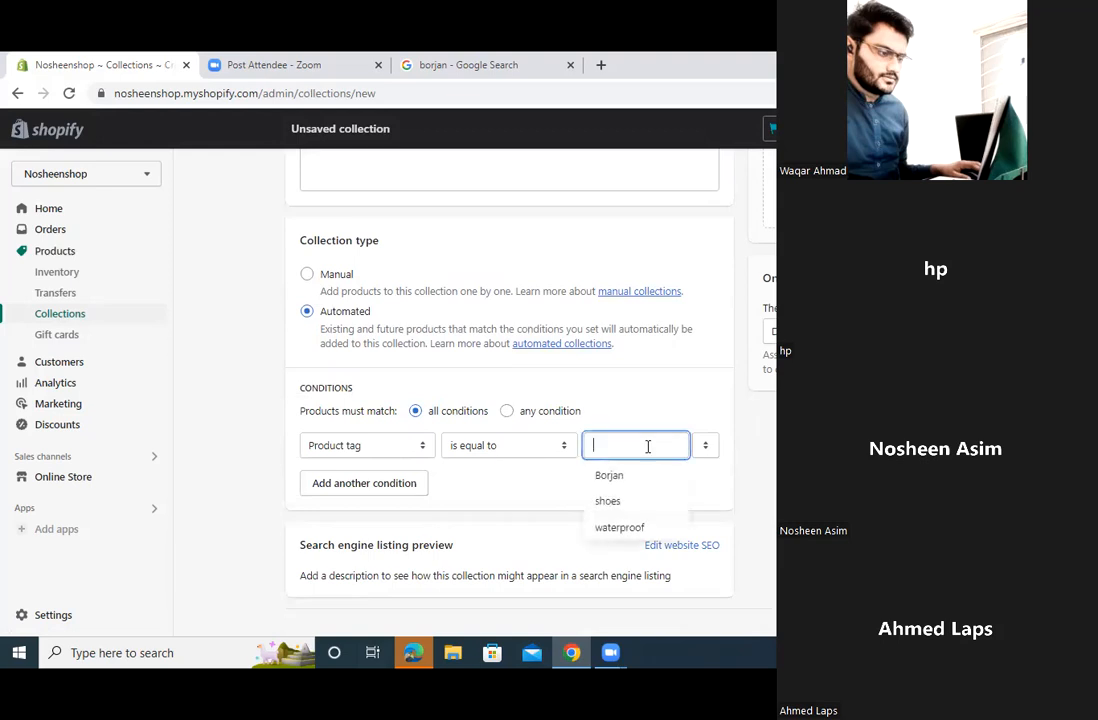
left_click(609, 500)
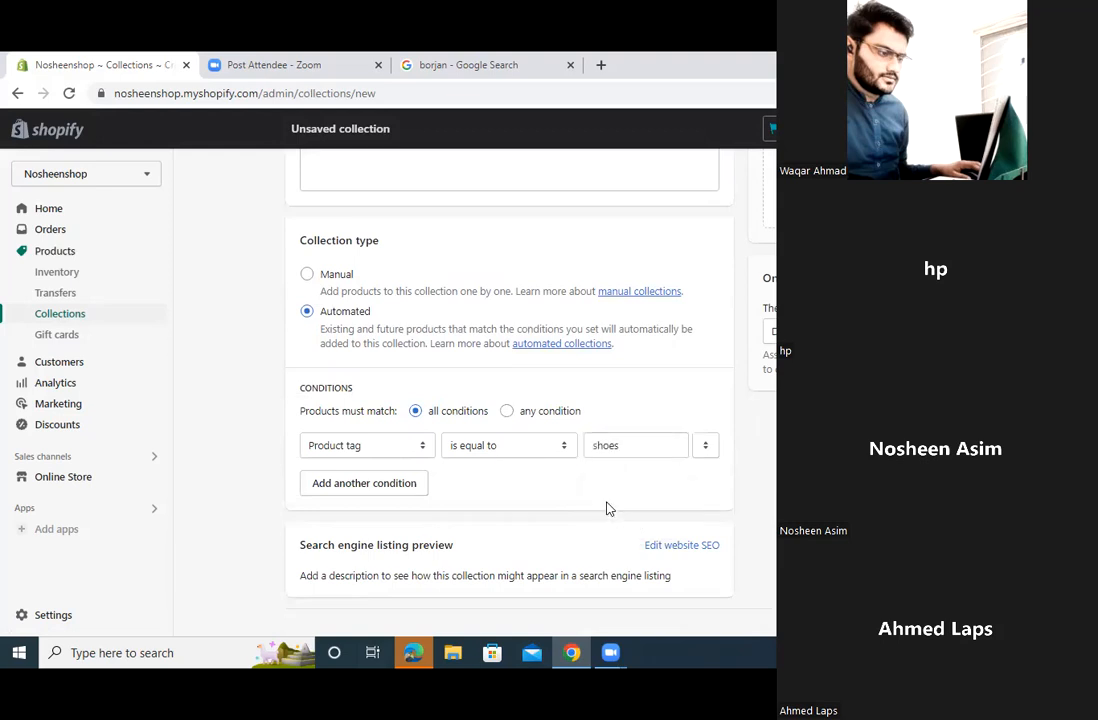
left_click(372, 485)
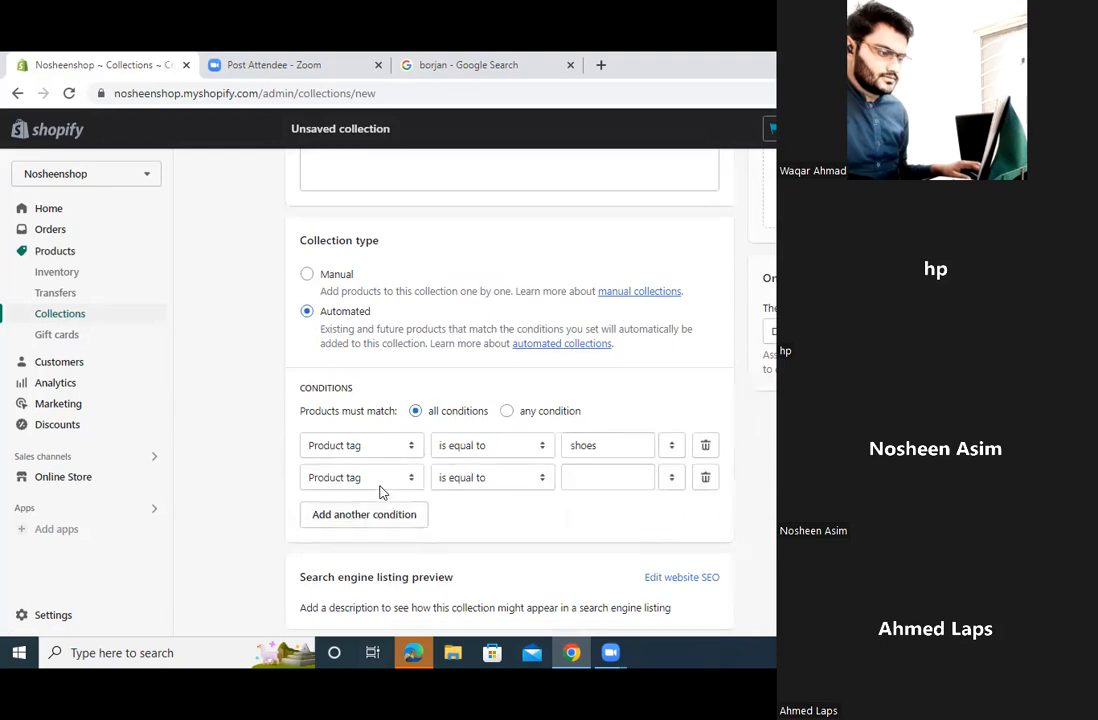
left_click(619, 479)
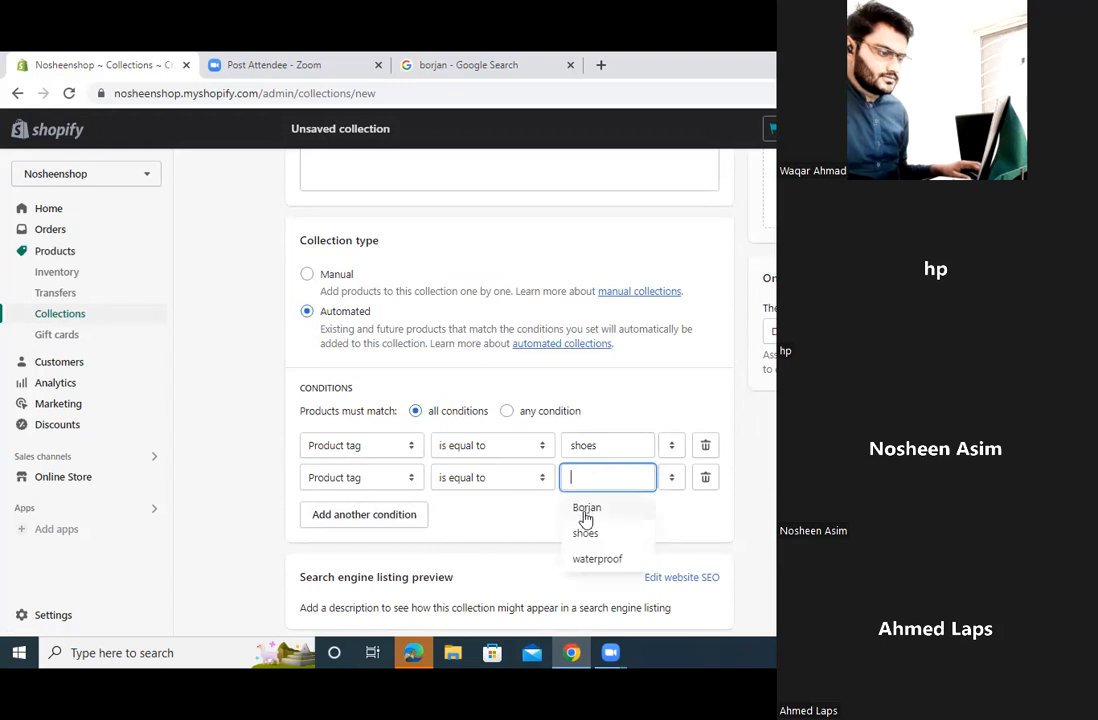
left_click(587, 510)
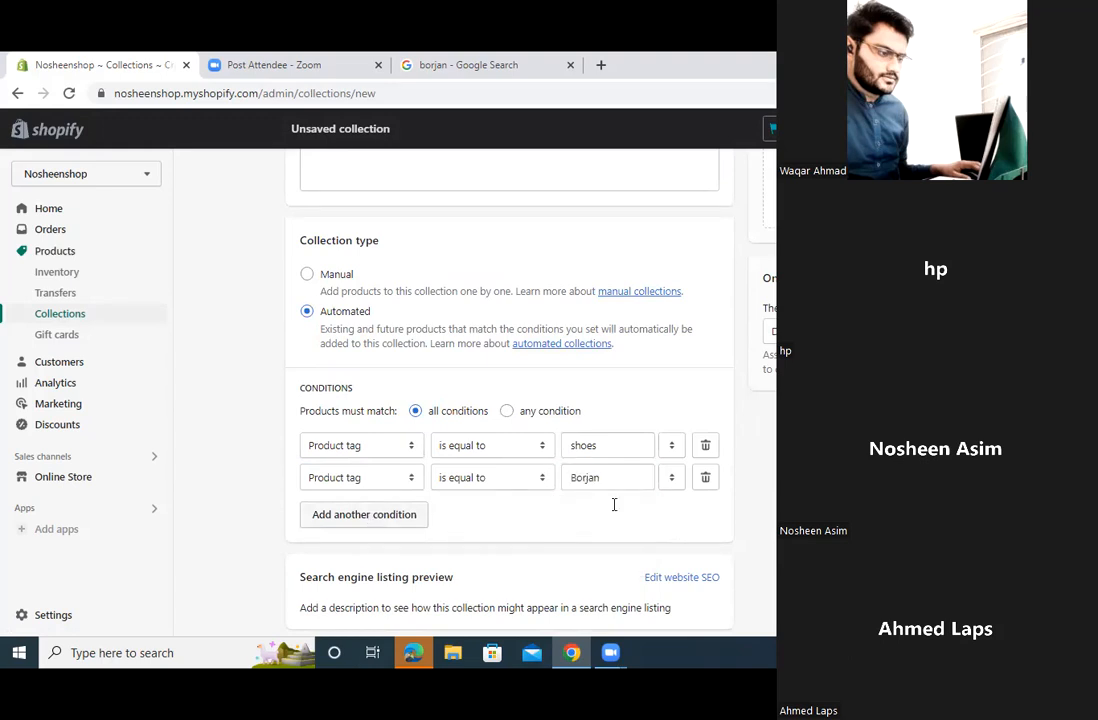
left_click(604, 508)
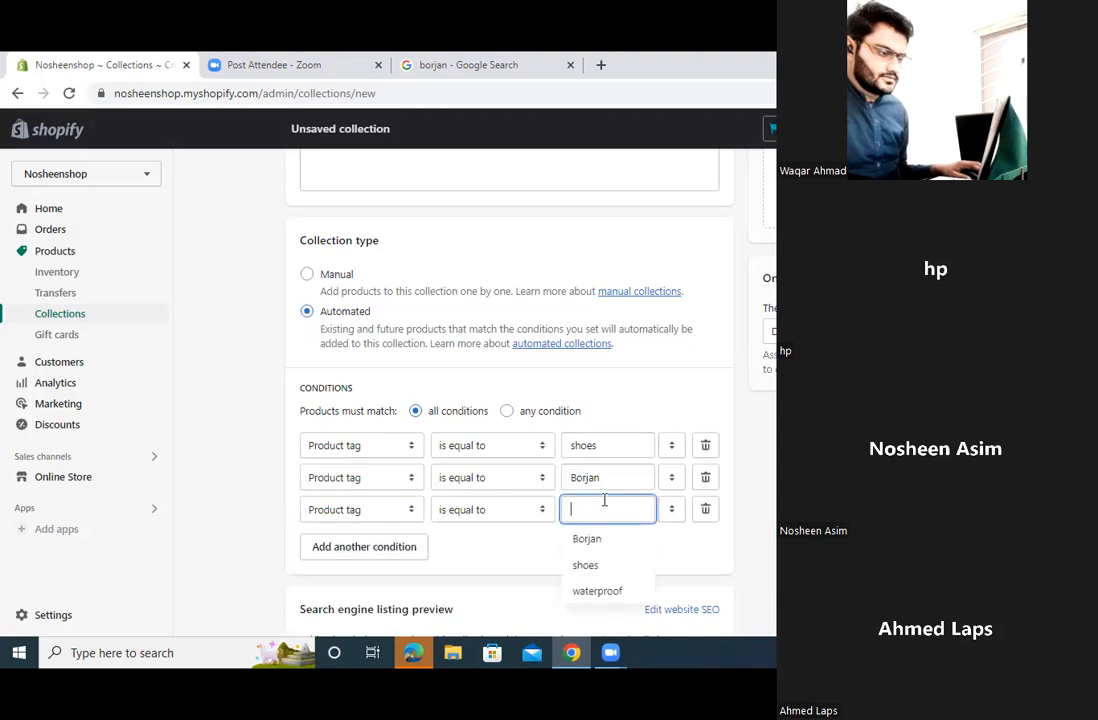
type("hiking")
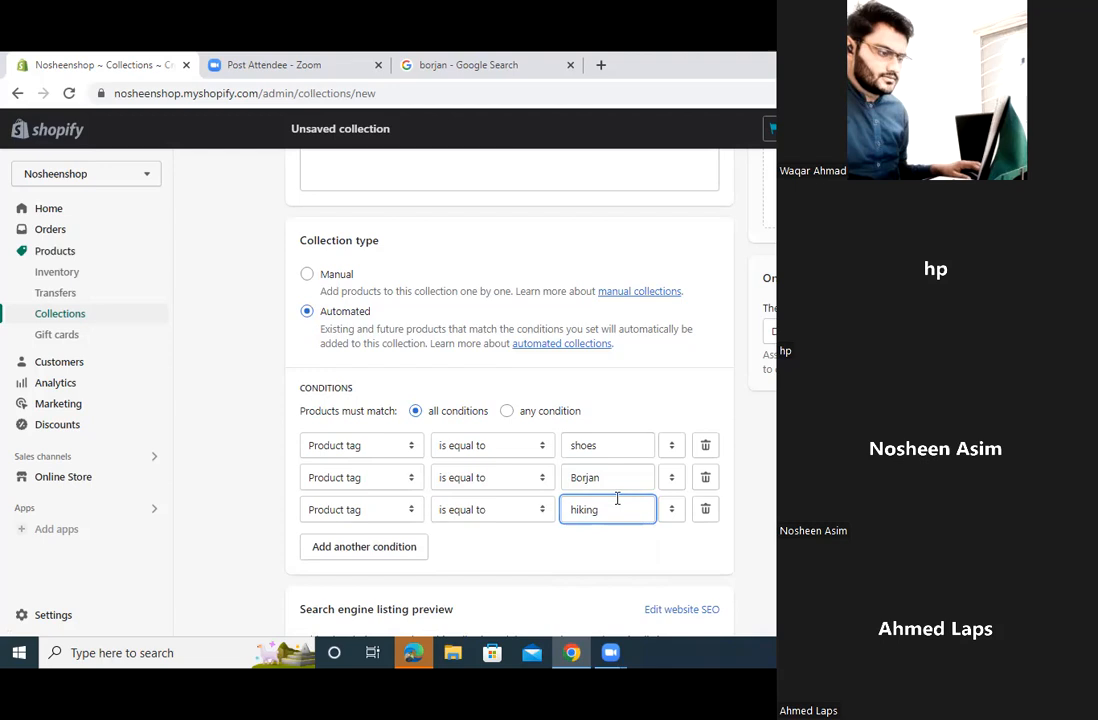
left_click(511, 430)
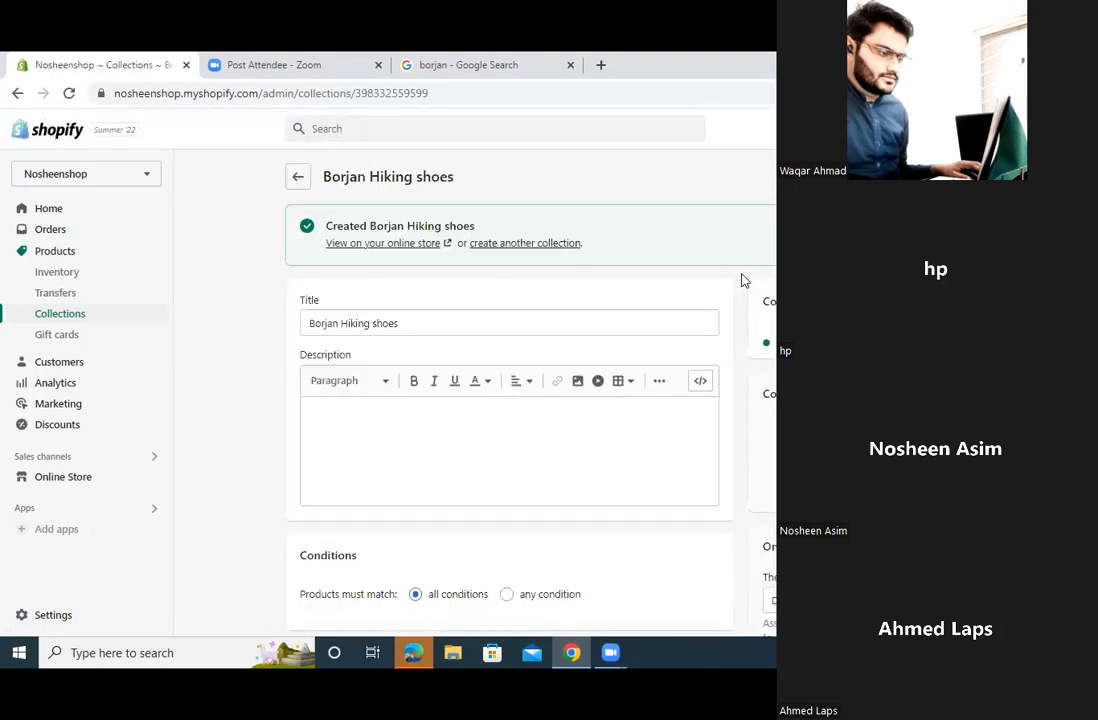
- Start another new collection from the collections list and title it "Shoes"
scroll(742, 281, "down", 5)
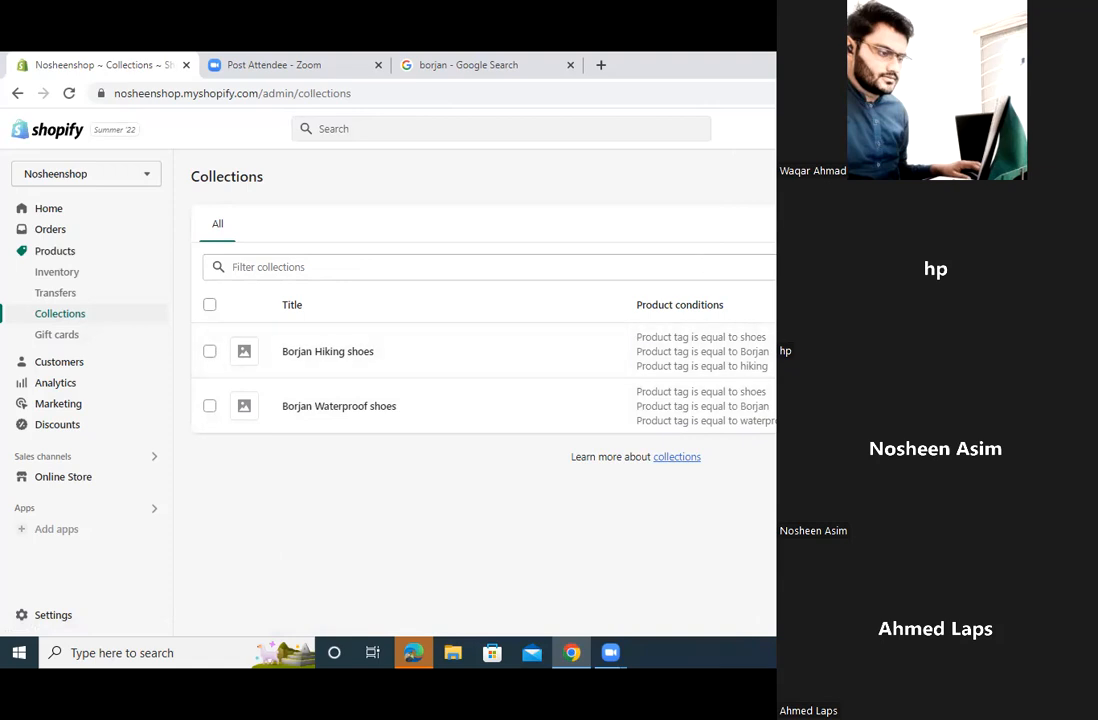
left_click(1027, 177)
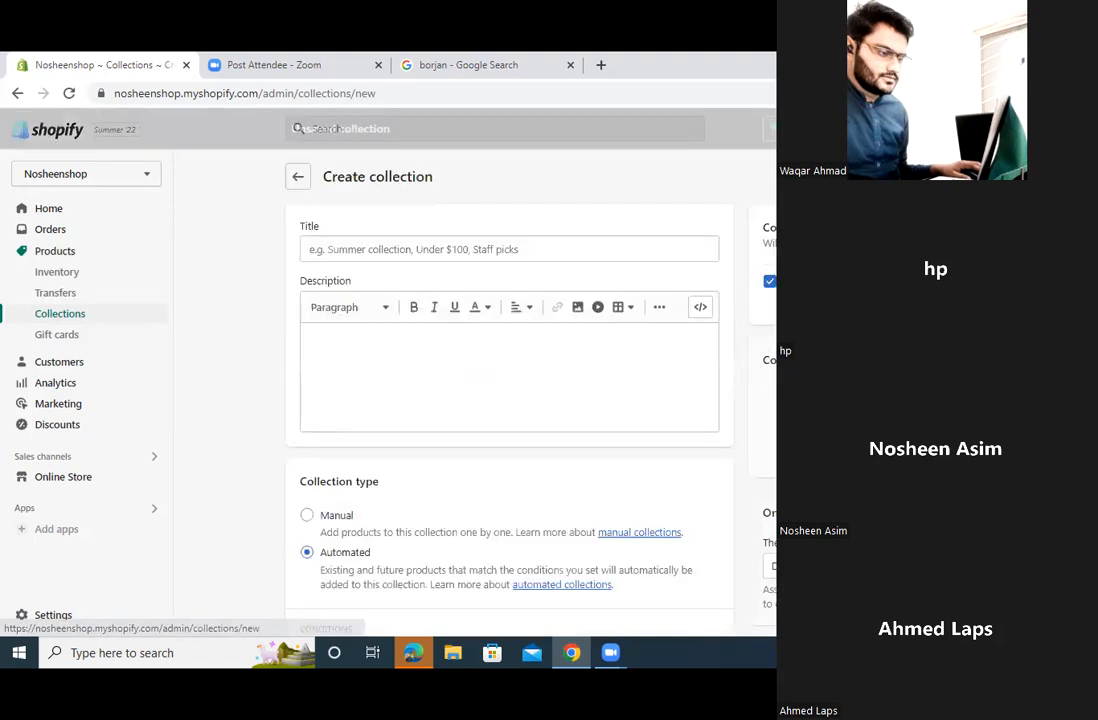
left_click(442, 250)
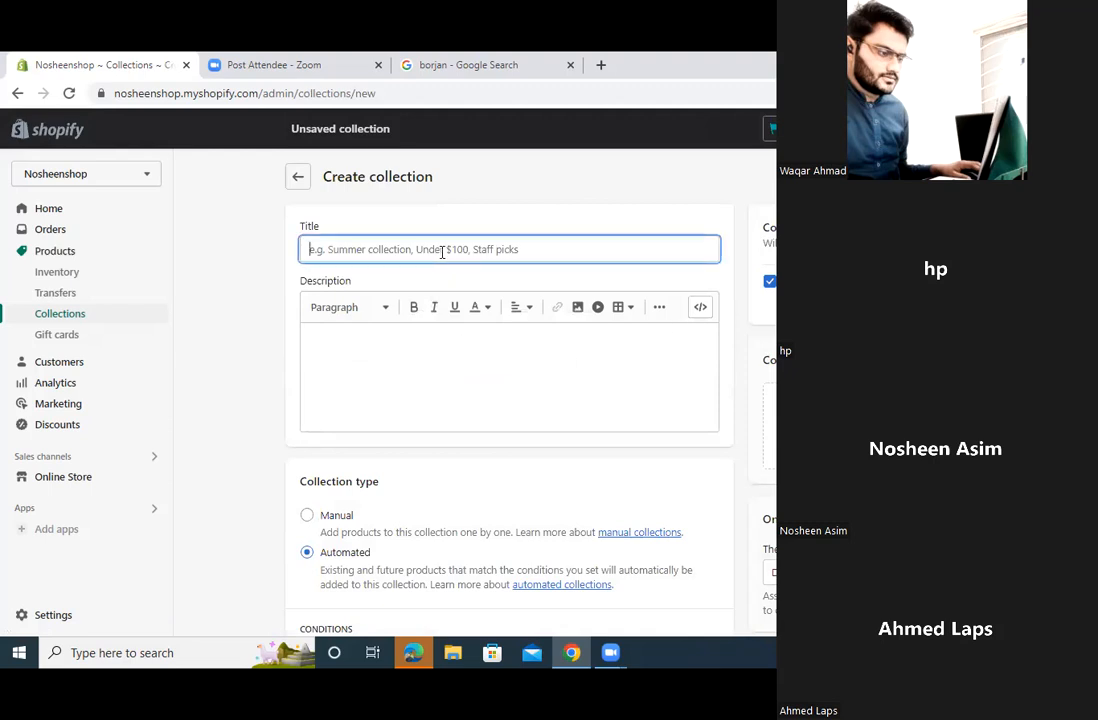
type("Shoes")
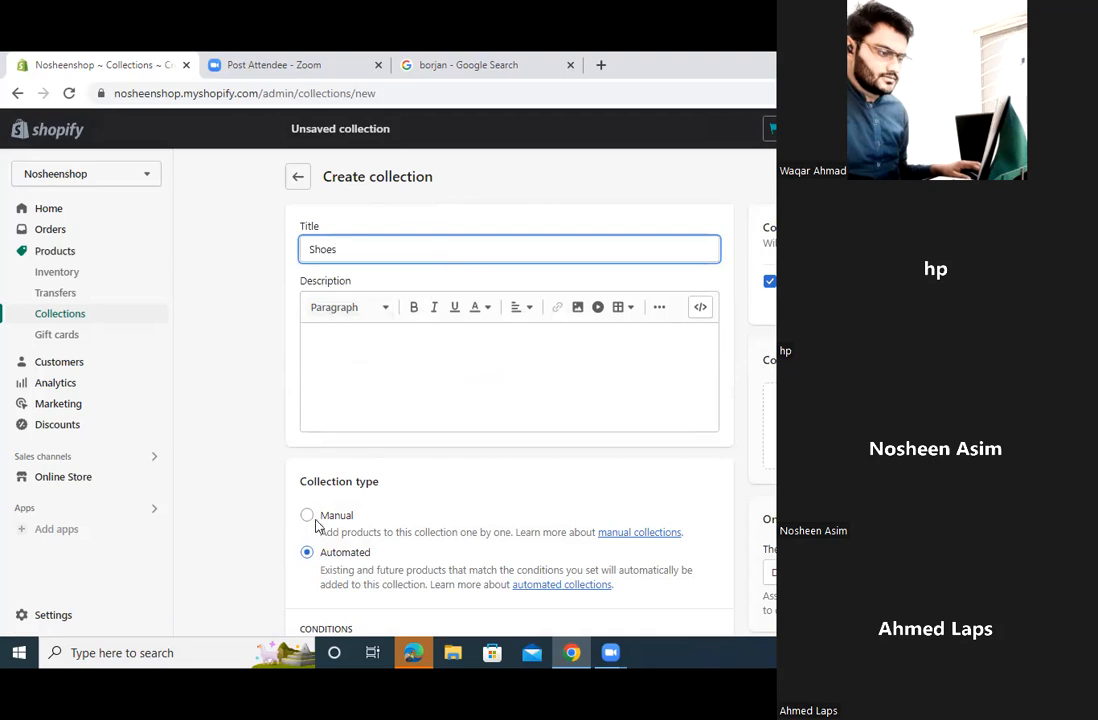
- Require the product tag to equal shoes as the only condition, save the collection, and check its matching products
scroll(310, 560, "down", 3)
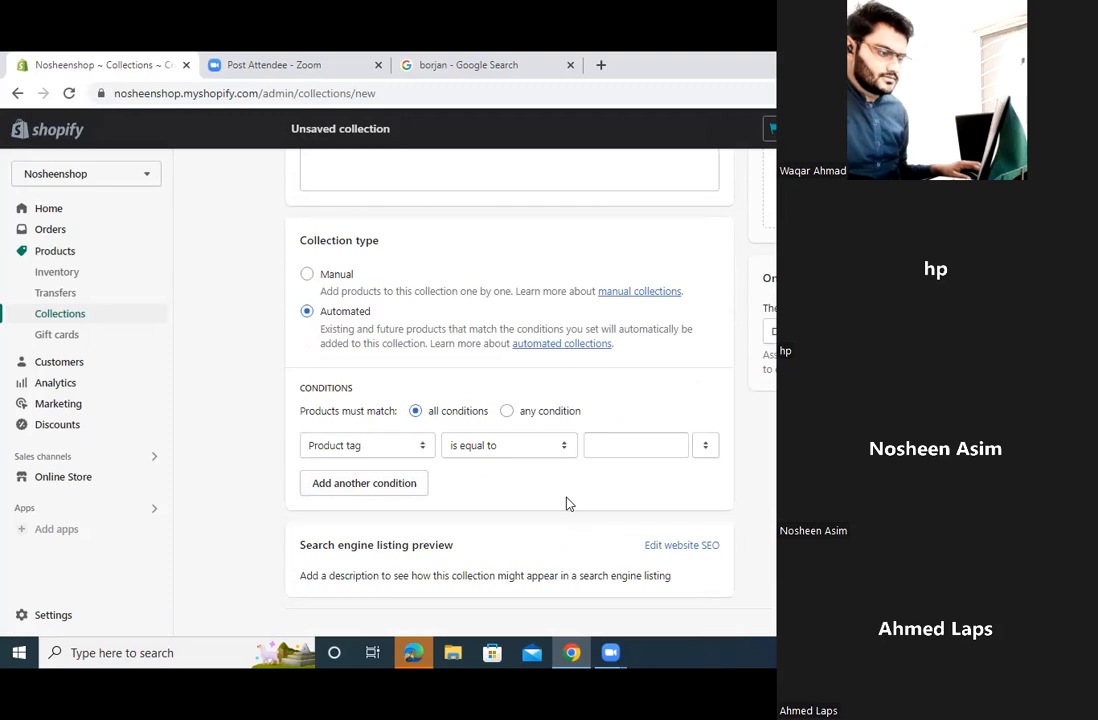
left_click(636, 444)
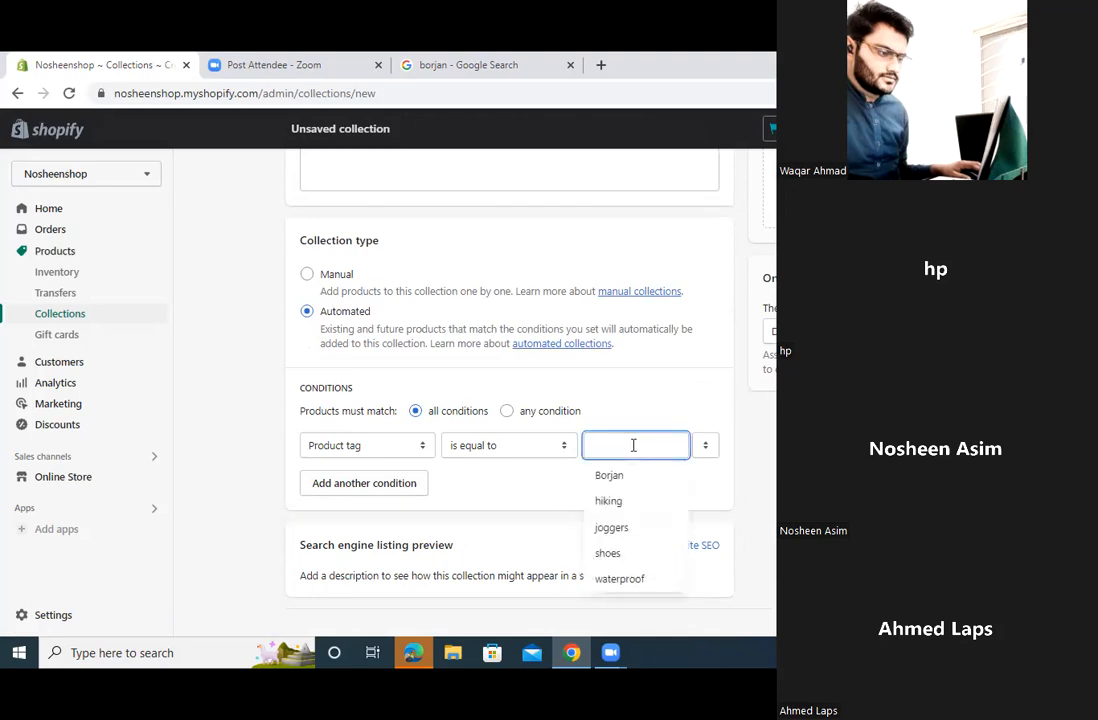
left_click(624, 553)
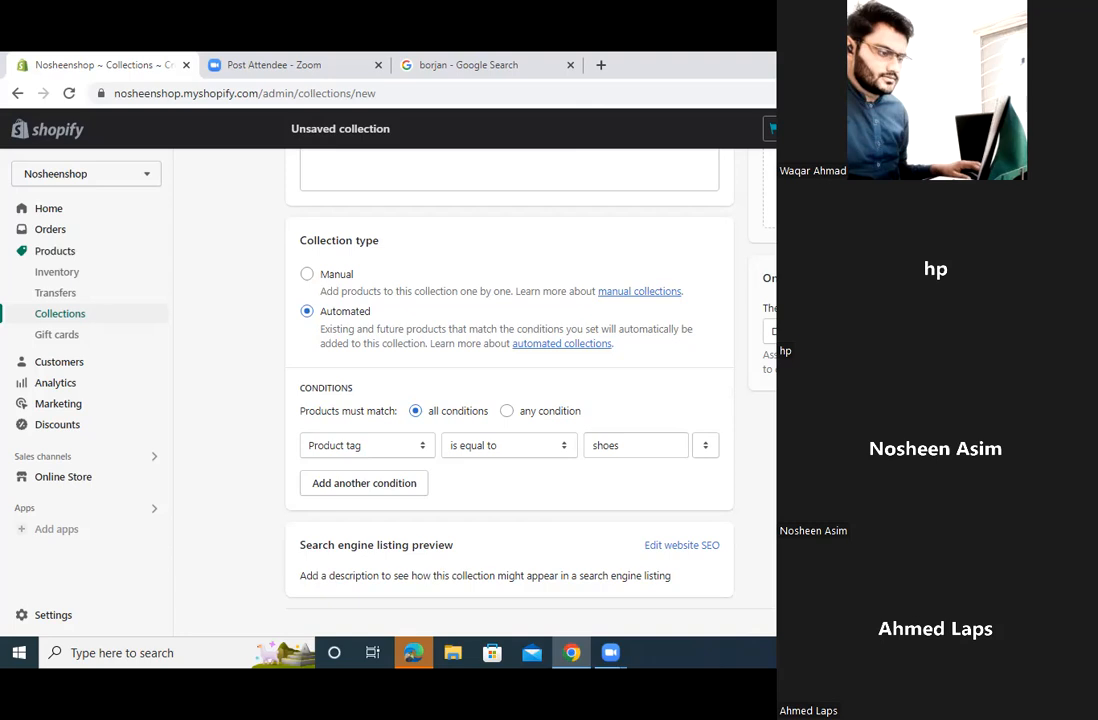
left_click(558, 446)
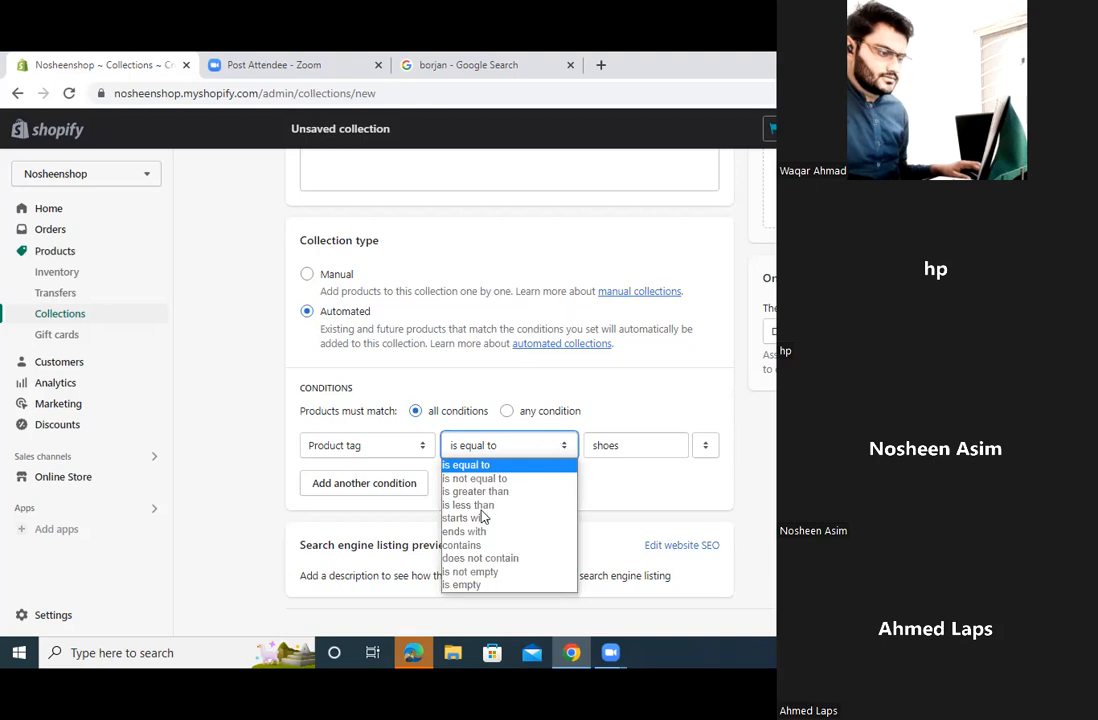
left_click(665, 489)
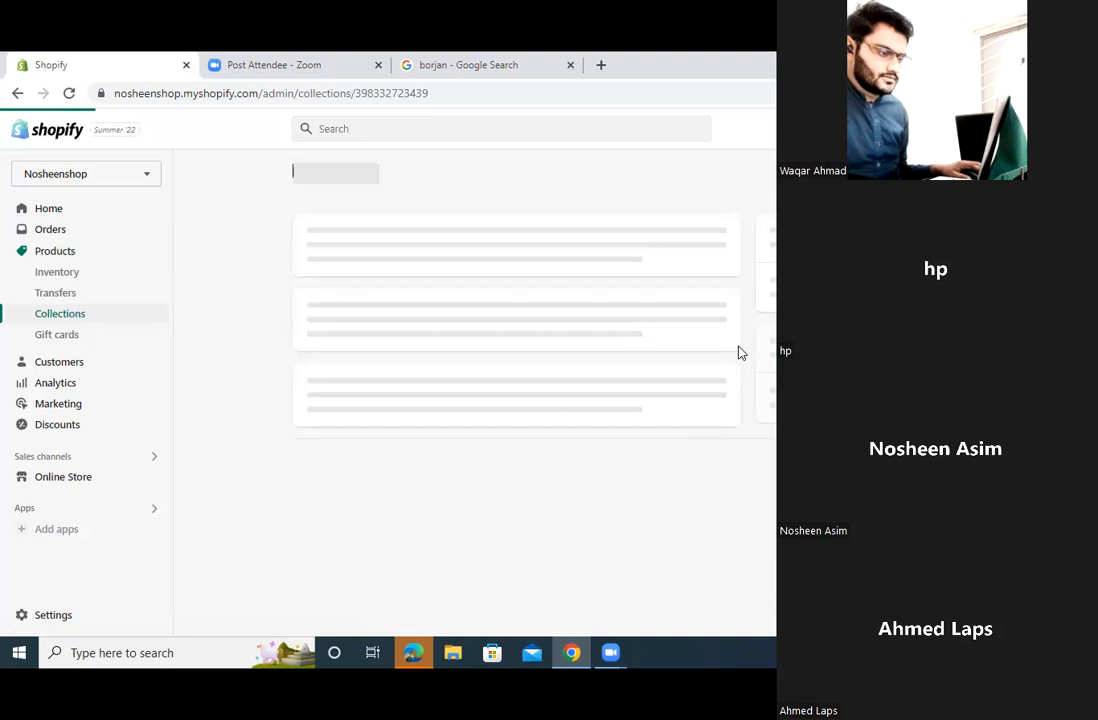
scroll(738, 352, "down", 3)
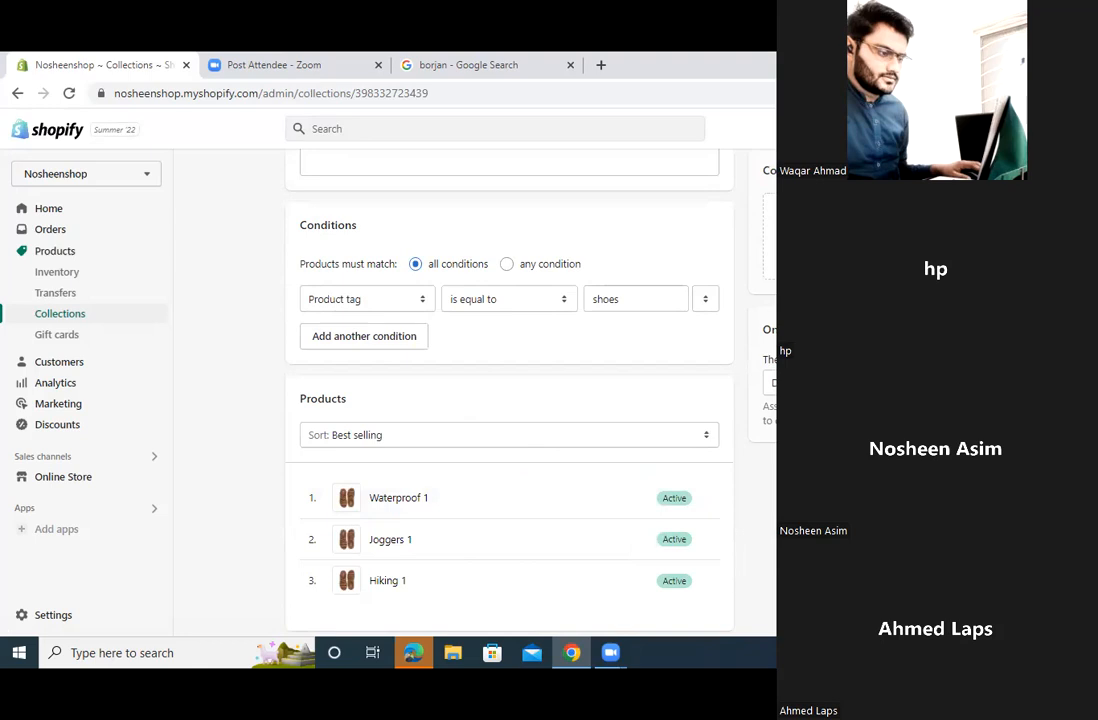
- Return to the collections list, start a new collection and title it "Borjan joggers"
left_click(58, 318)
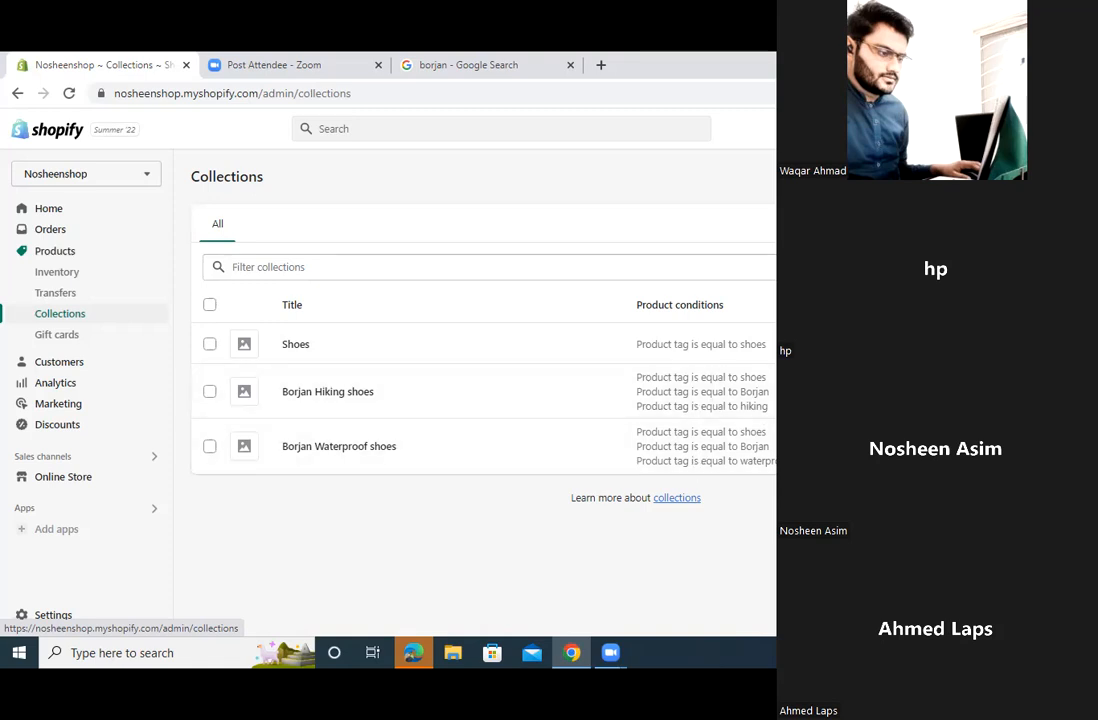
left_click(1023, 176)
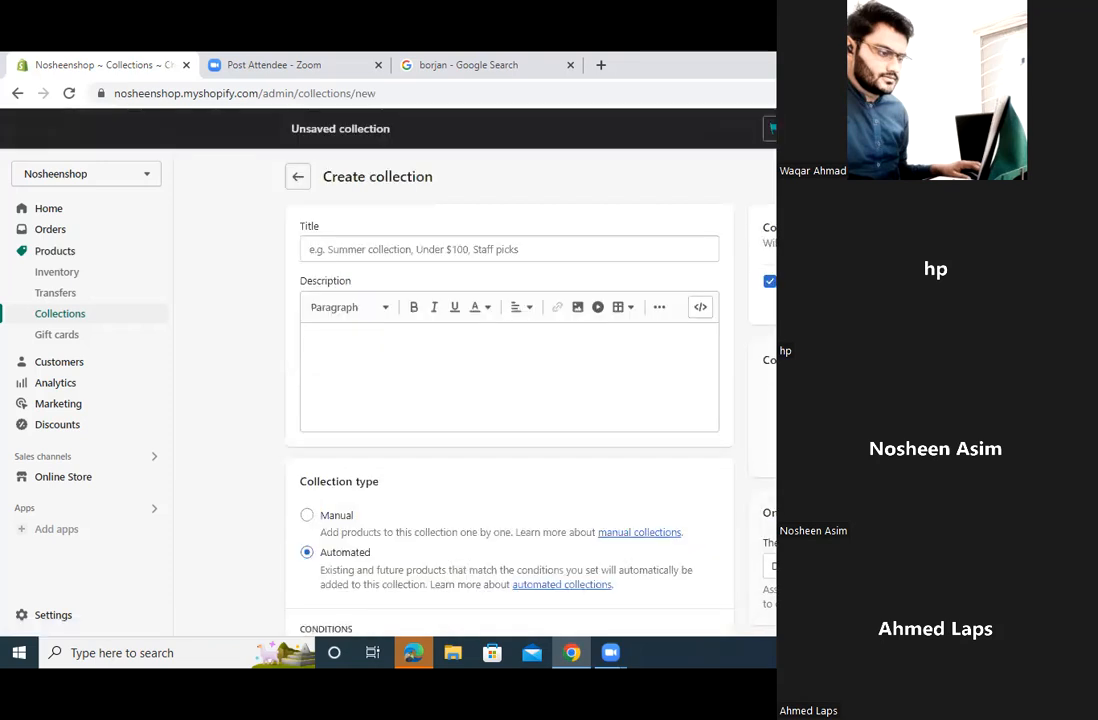
left_click(386, 249)
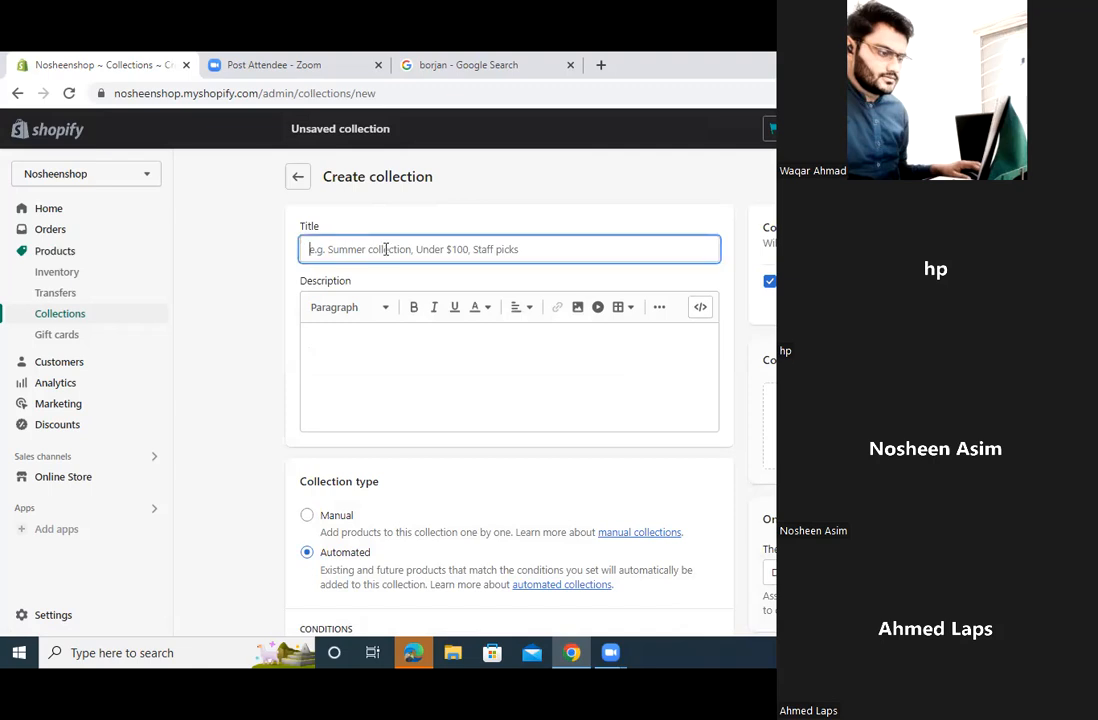
type("Borjan joggers")
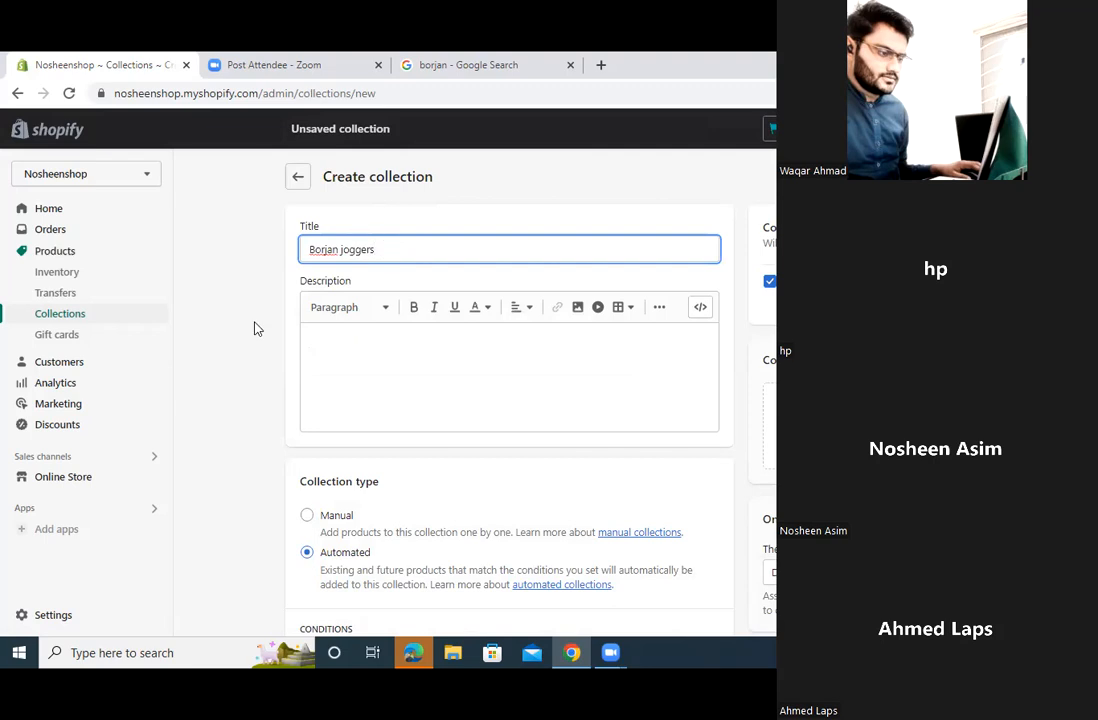
- Require the product tags shoes, Borjan and joggers as the joggers collection's conditions and save the collection
scroll(522, 429, "down", 3)
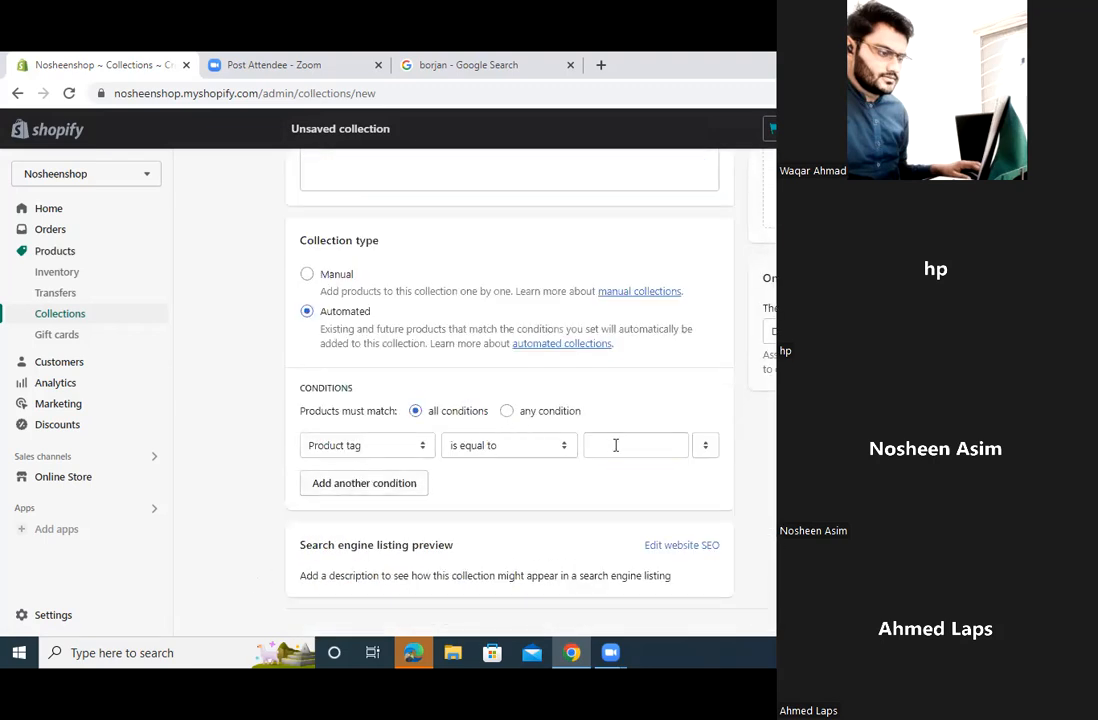
left_click(649, 445)
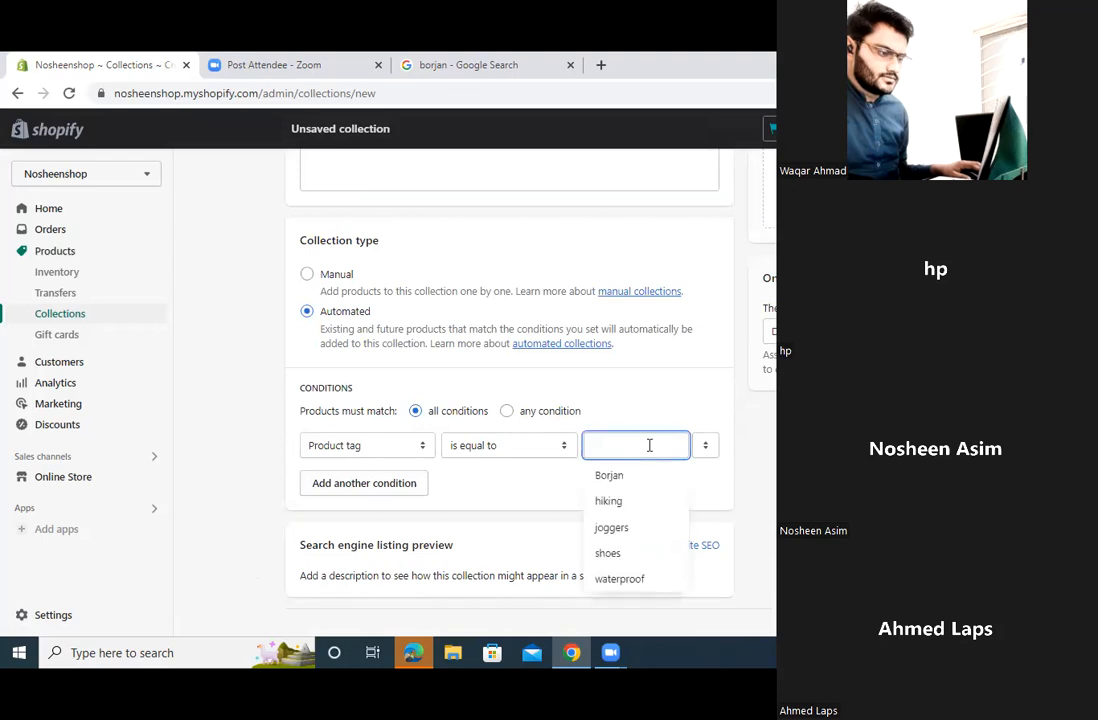
type("shoes")
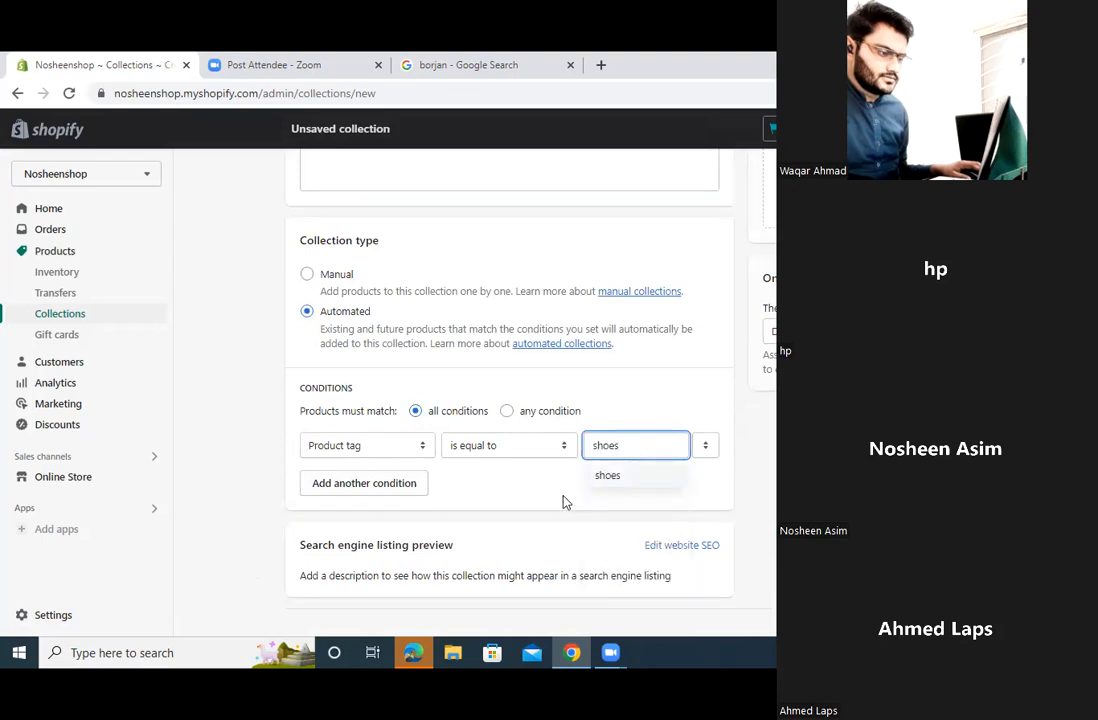
left_click(622, 484)
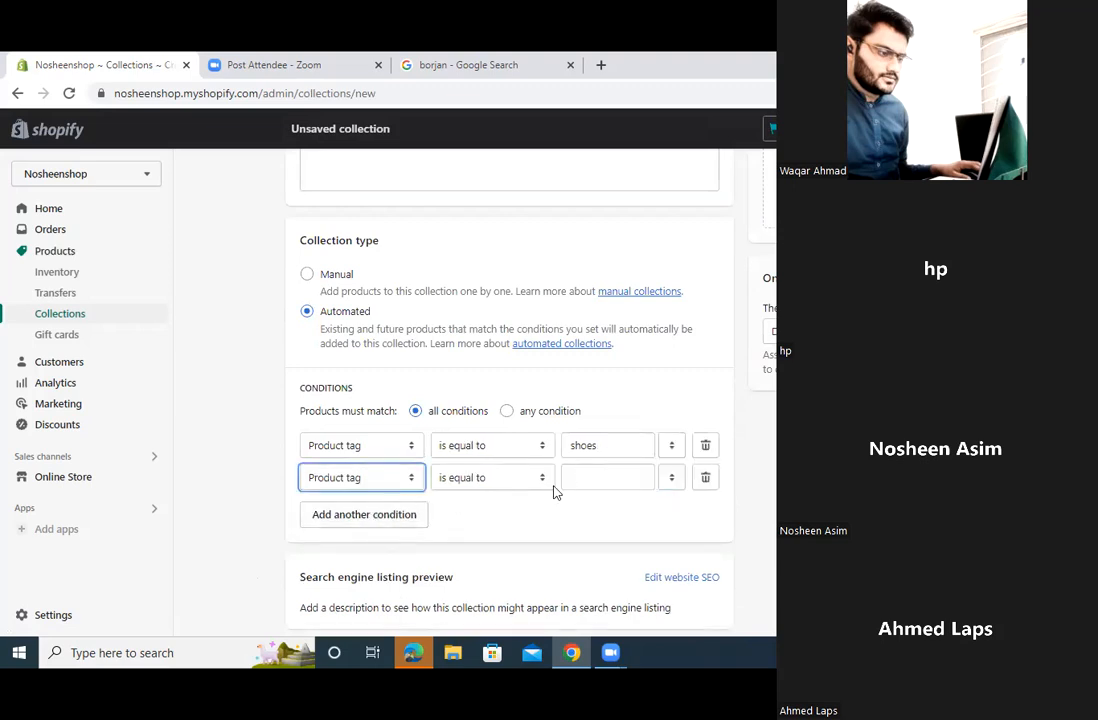
left_click(597, 476)
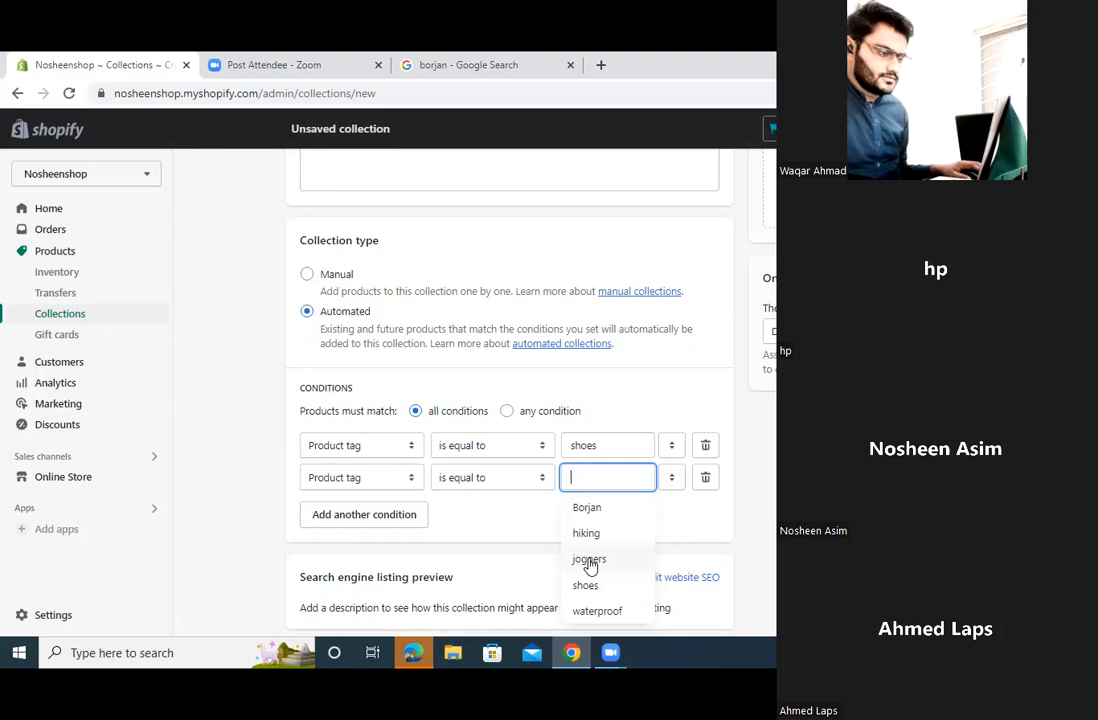
left_click(590, 508)
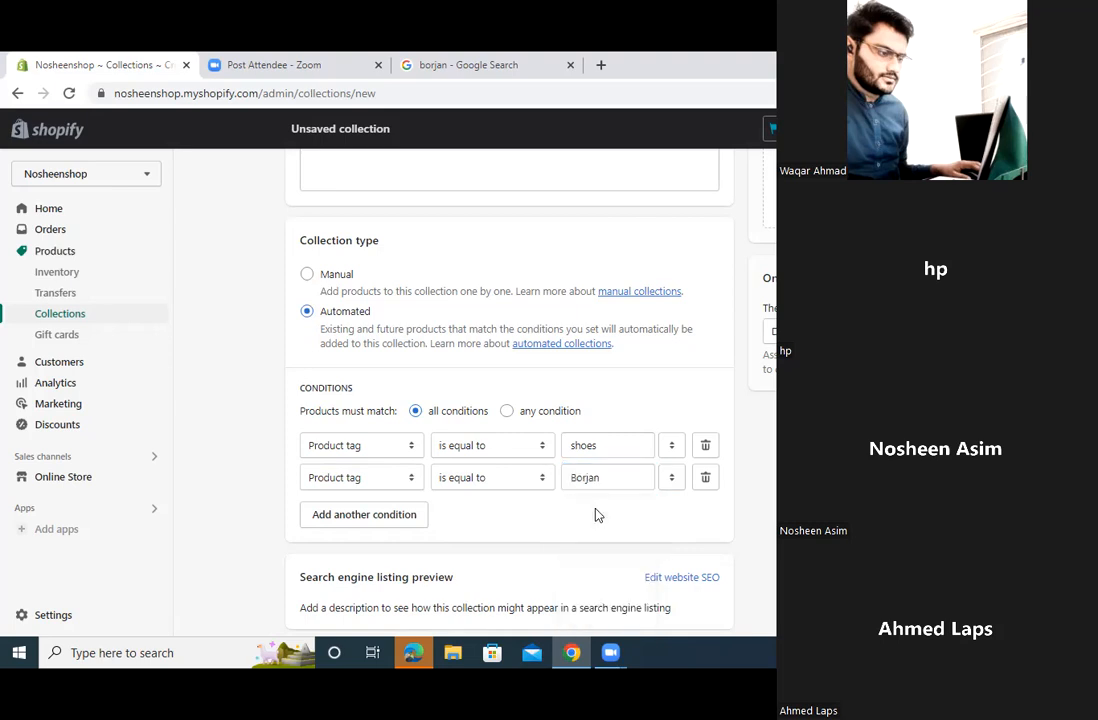
left_click(347, 519)
left_click(590, 514)
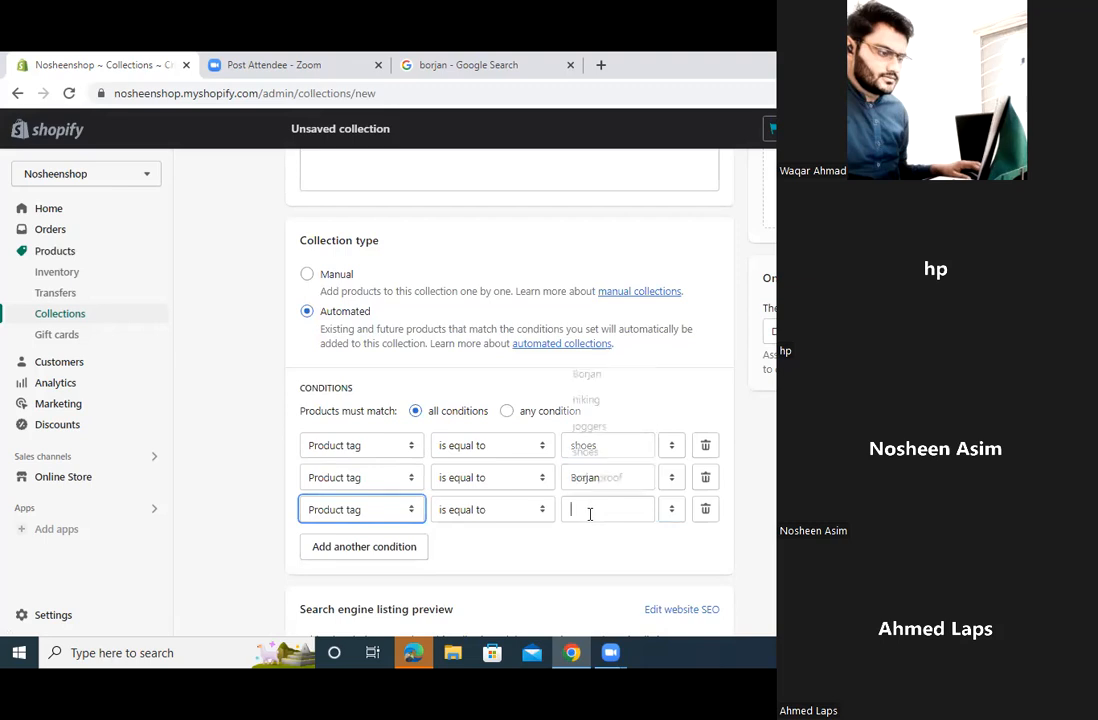
left_click(588, 430)
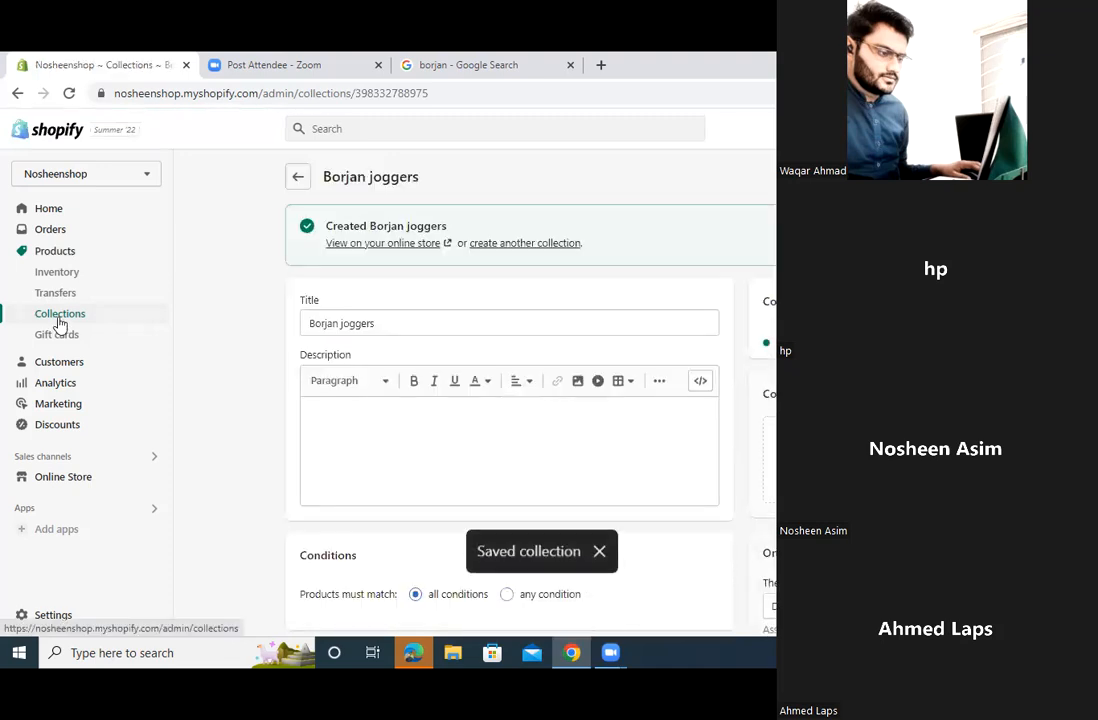
- Open the Borjan Hiking shoes collection from the collections list and review its conditions and matching products
left_click(52, 314)
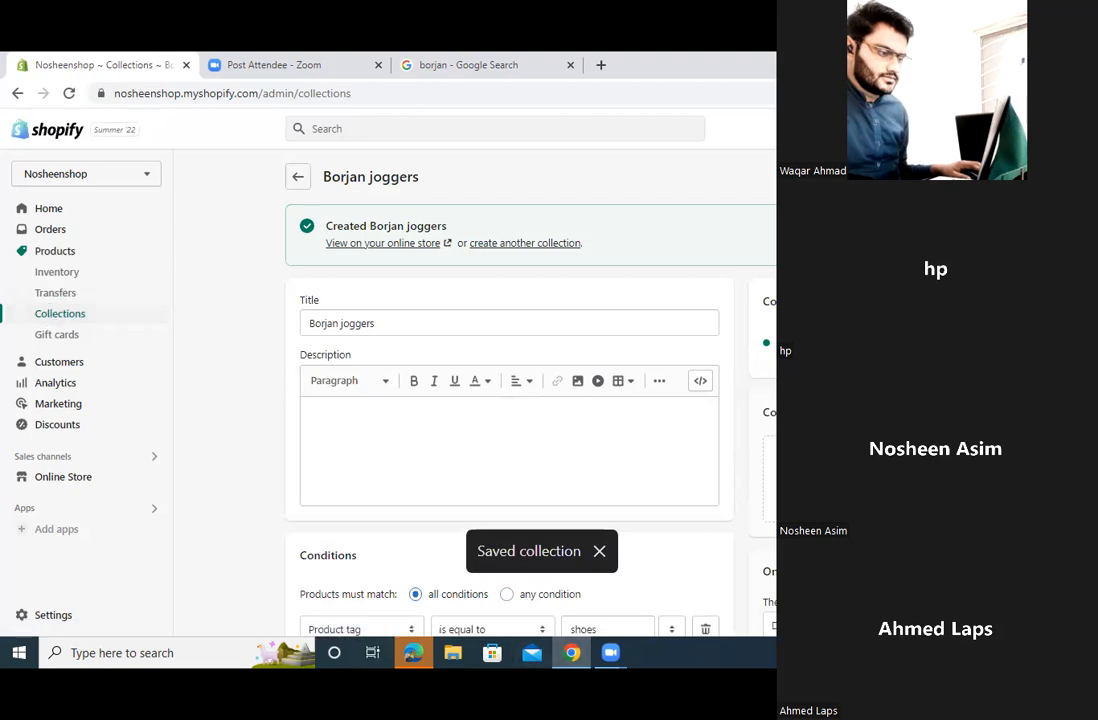
scroll(509, 400, "down", 3)
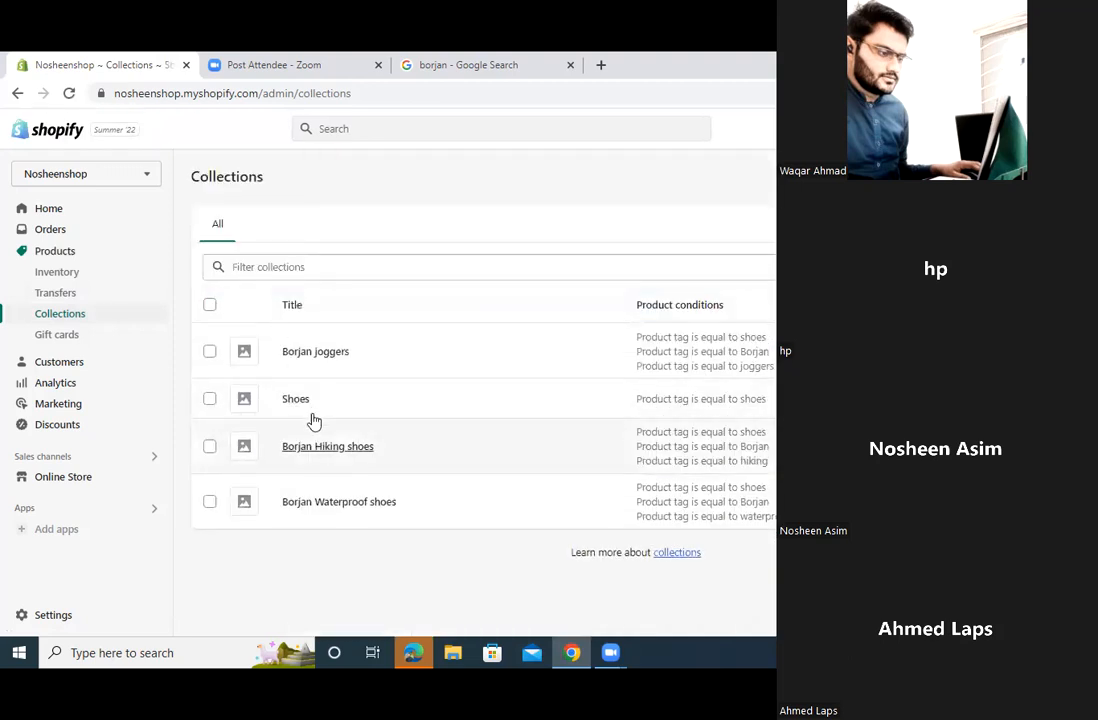
left_click(314, 443)
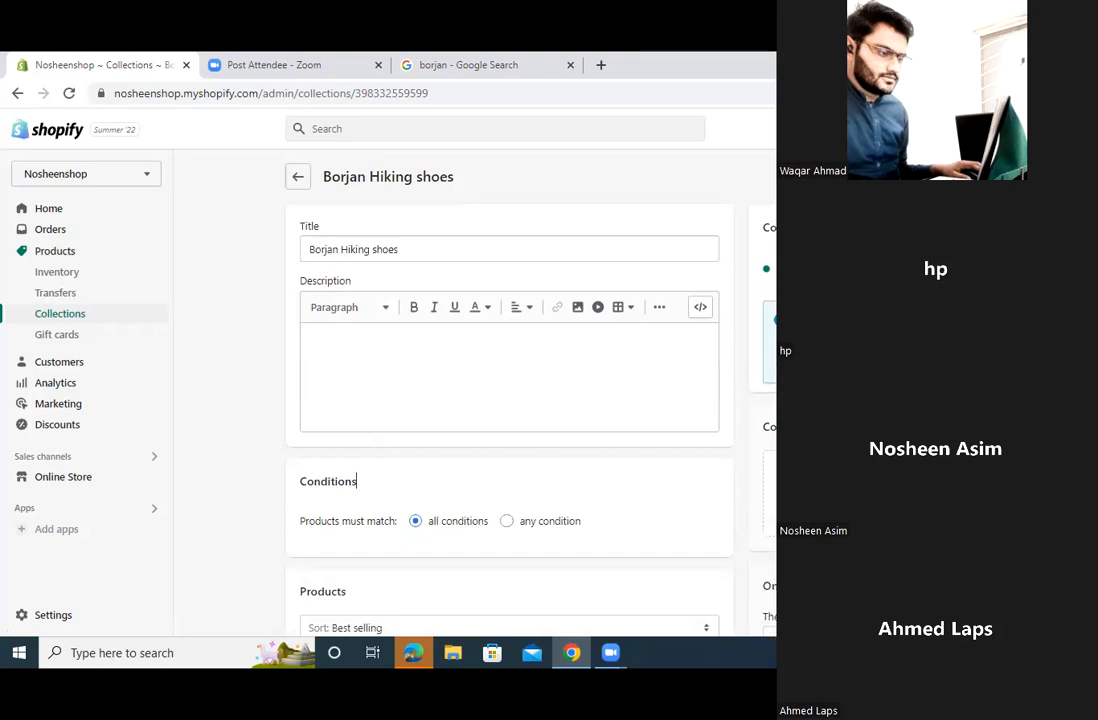
scroll(509, 390, "down", 3)
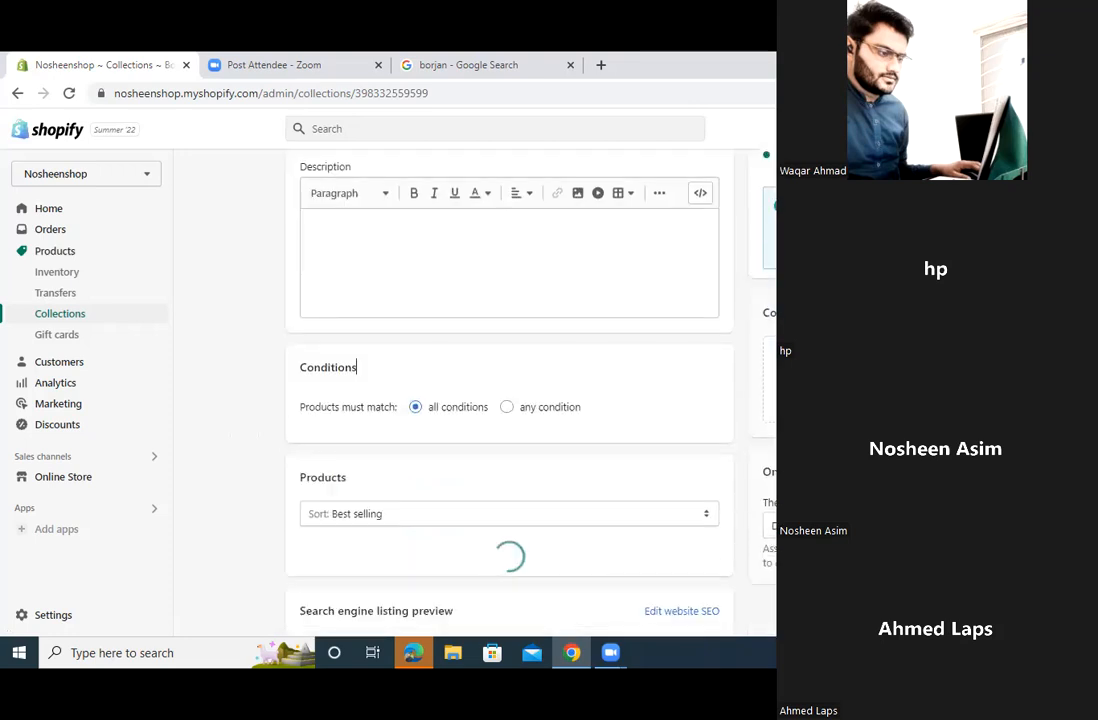
scroll(596, 269, "down", 3)
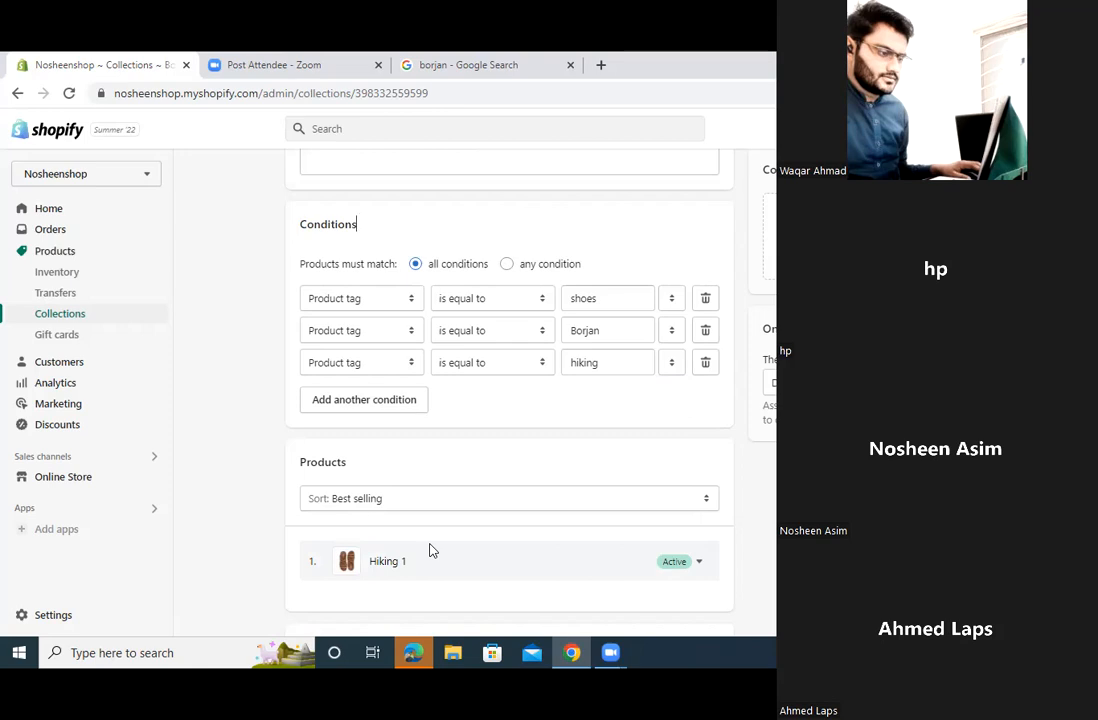
- Go back to the collections list, start a new collection and title it "Borjan shoes"
left_click(57, 315)
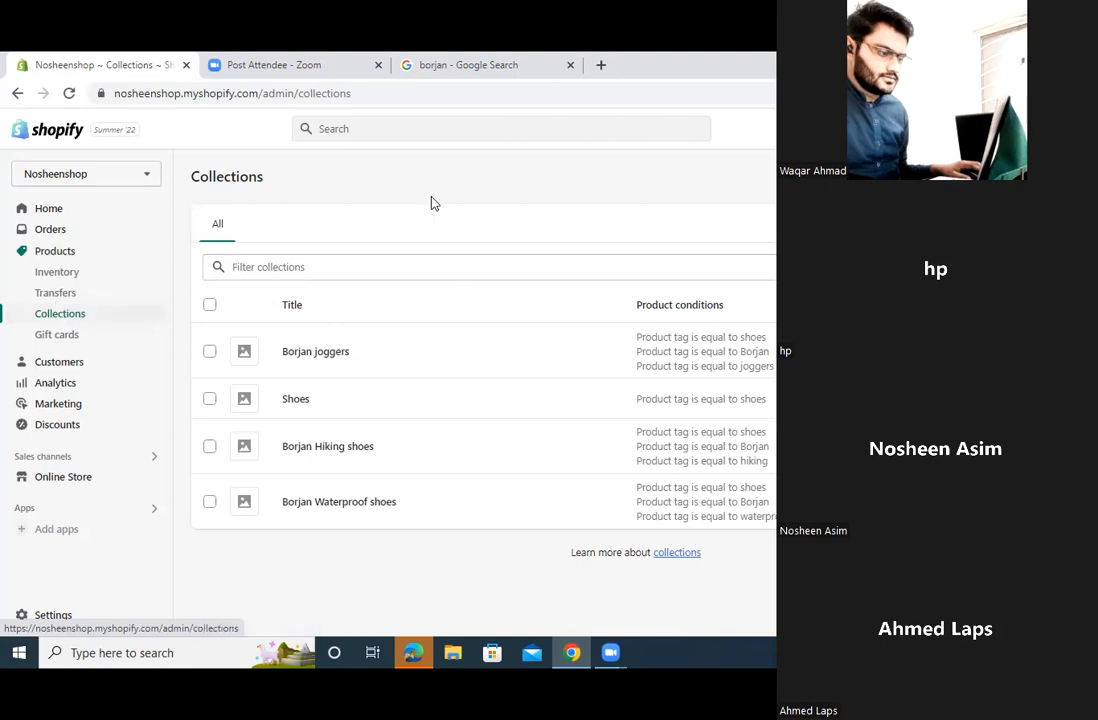
left_click(1021, 176)
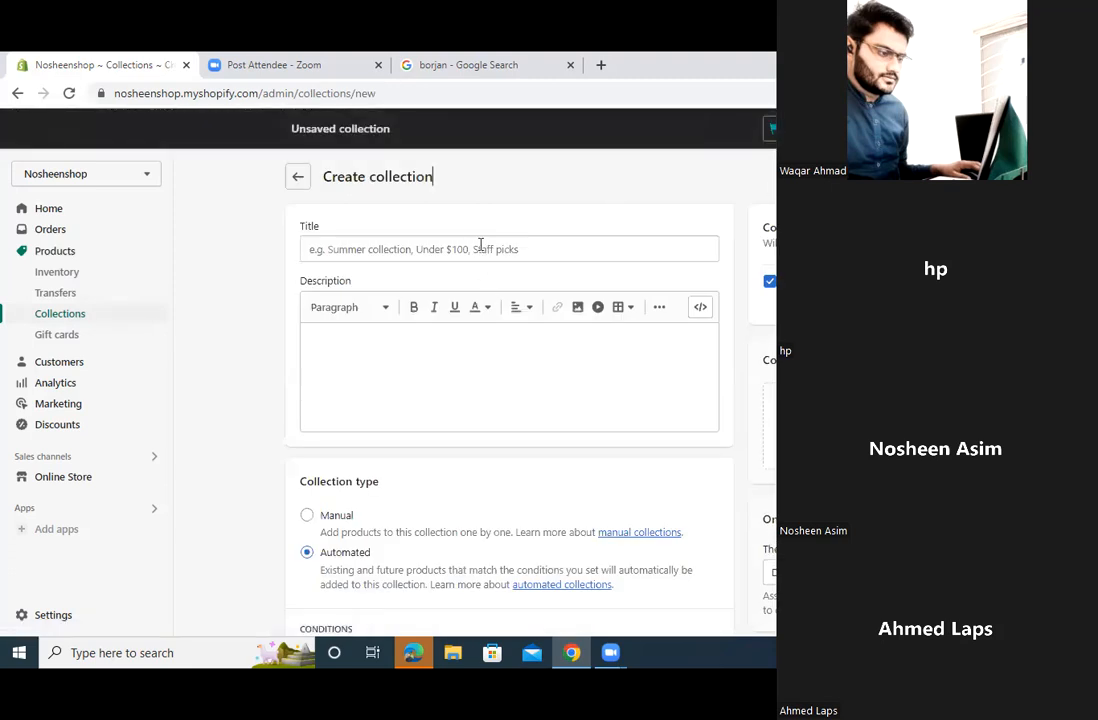
left_click(481, 245)
type("B")
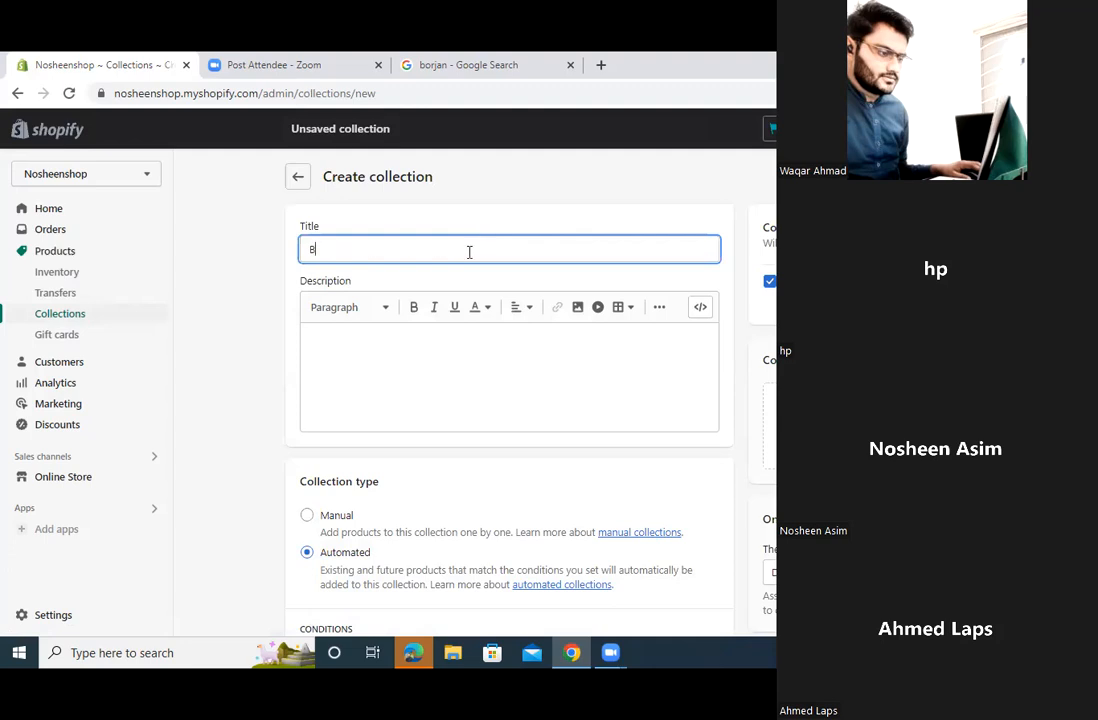
type("orjan shoes")
- Require the product tags shoes and Borjan as the Borjan shoes collection's conditions and save the collection
scroll(765, 421, "down", 3)
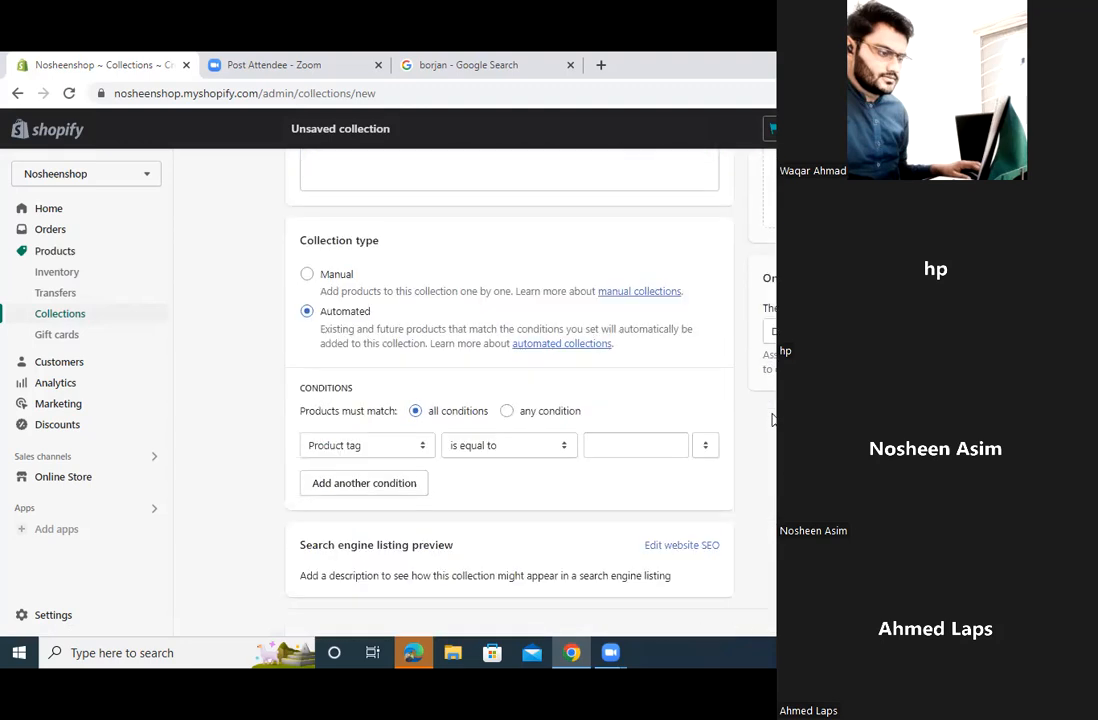
left_click(646, 441)
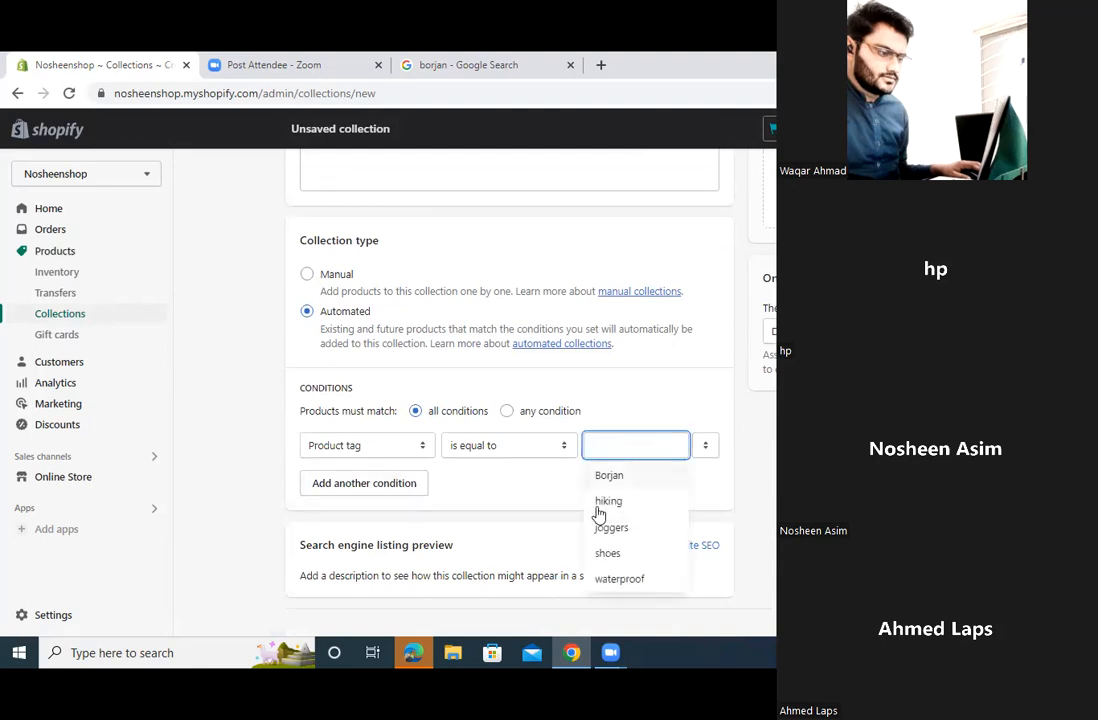
left_click(598, 555)
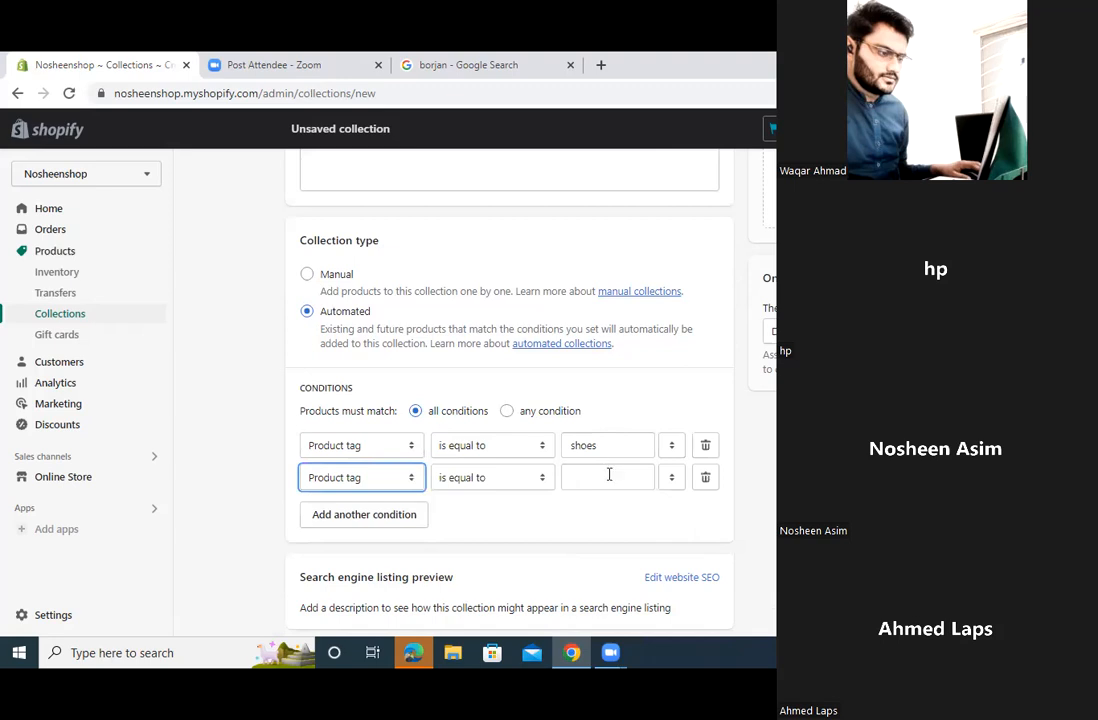
left_click(596, 482)
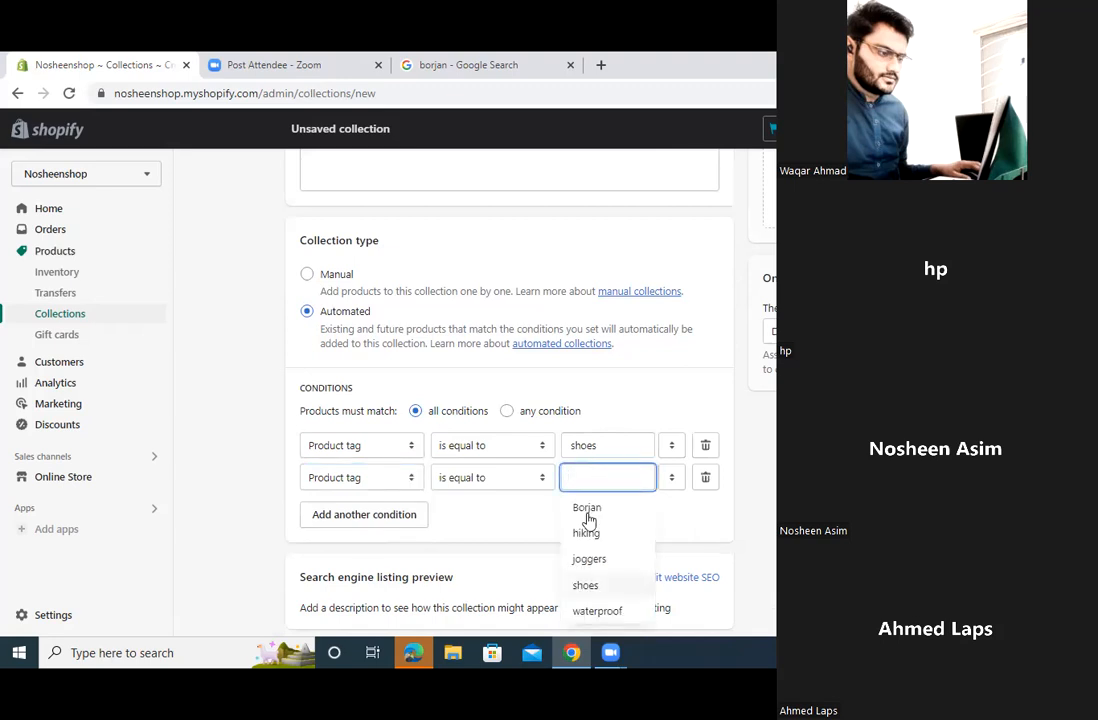
left_click(588, 512)
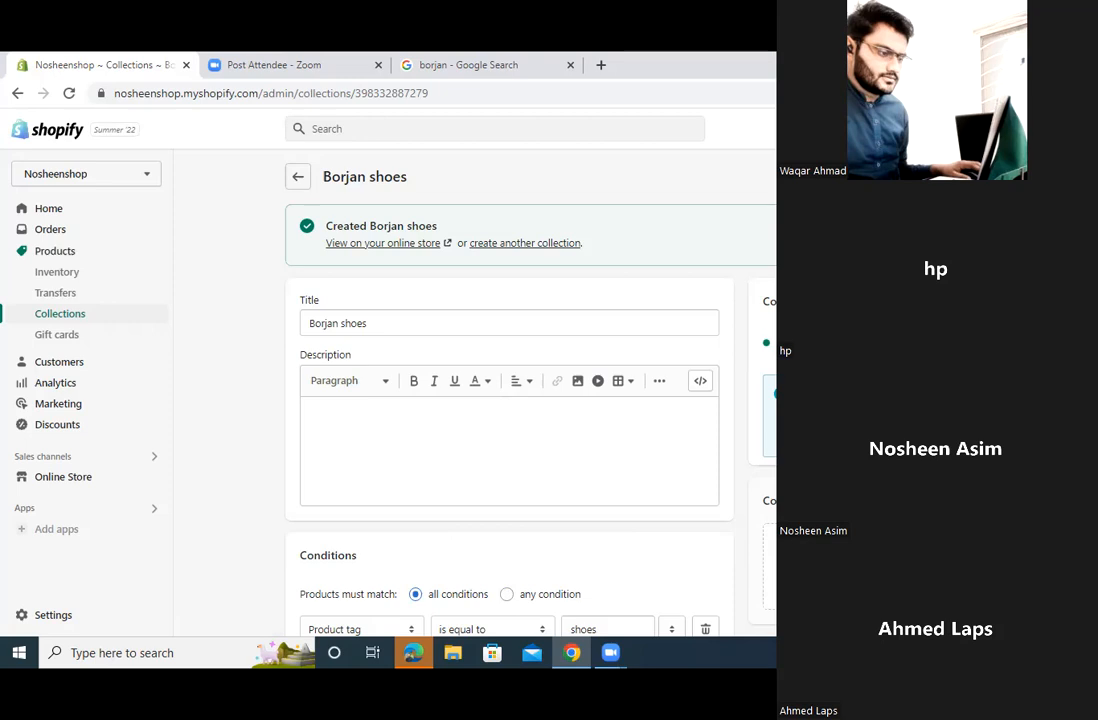
- Open the Main menu from the online store's navigation settings and compare its items with the header links on the live storefront
left_click(62, 483)
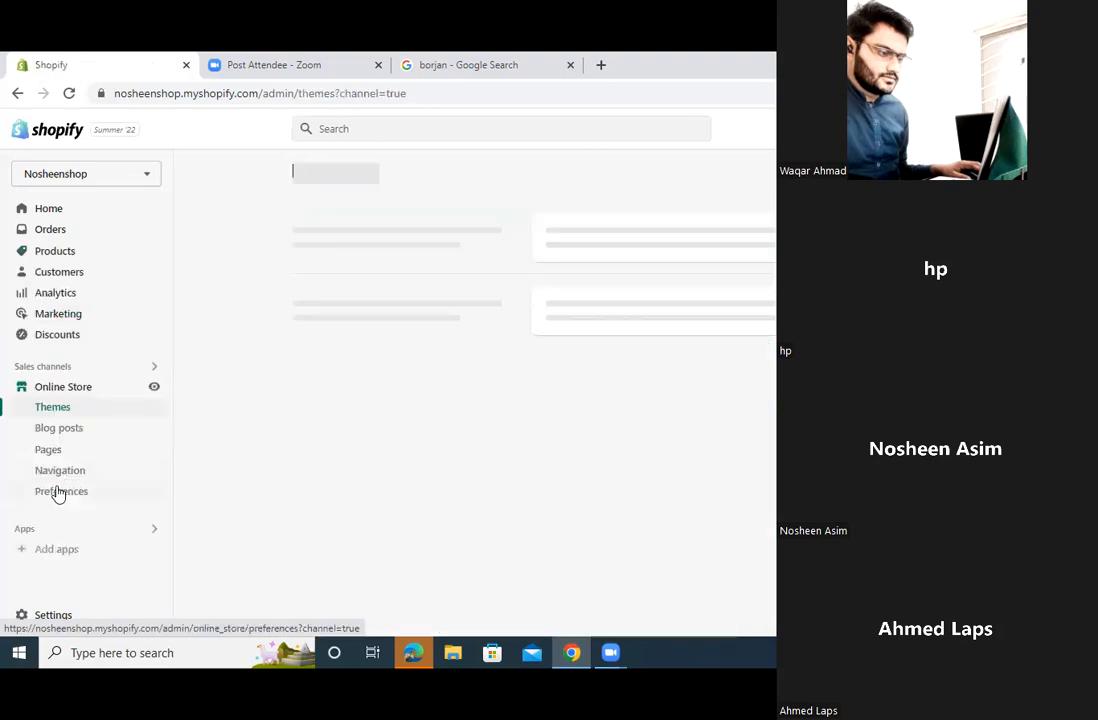
left_click(155, 483)
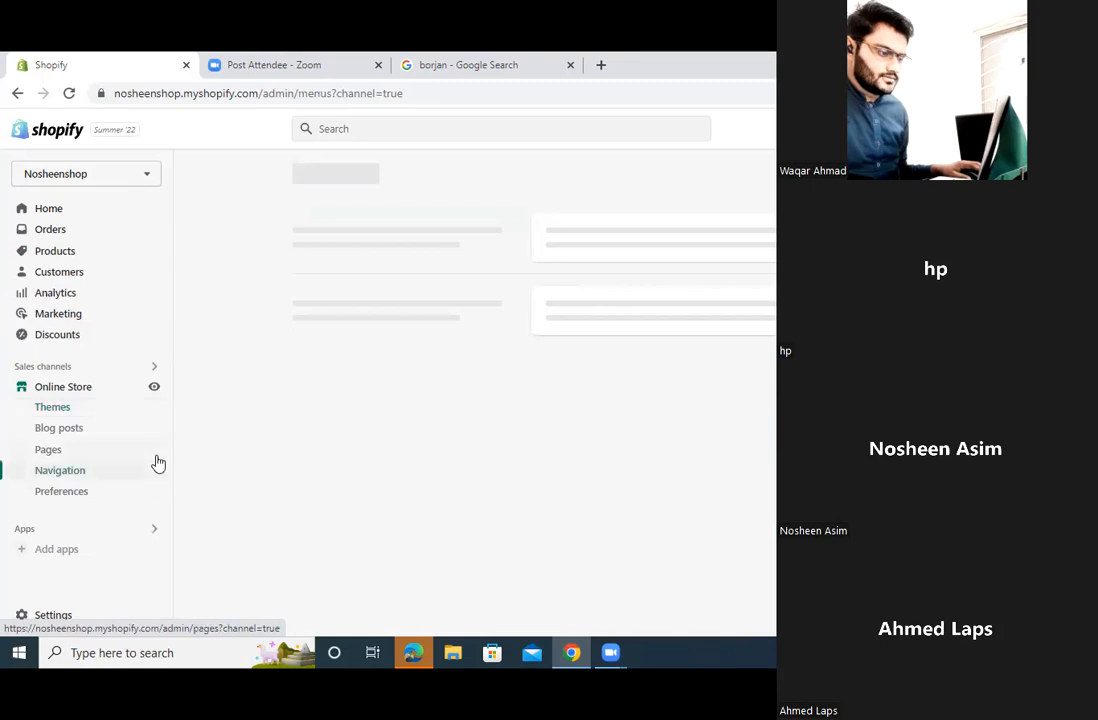
left_click(154, 387)
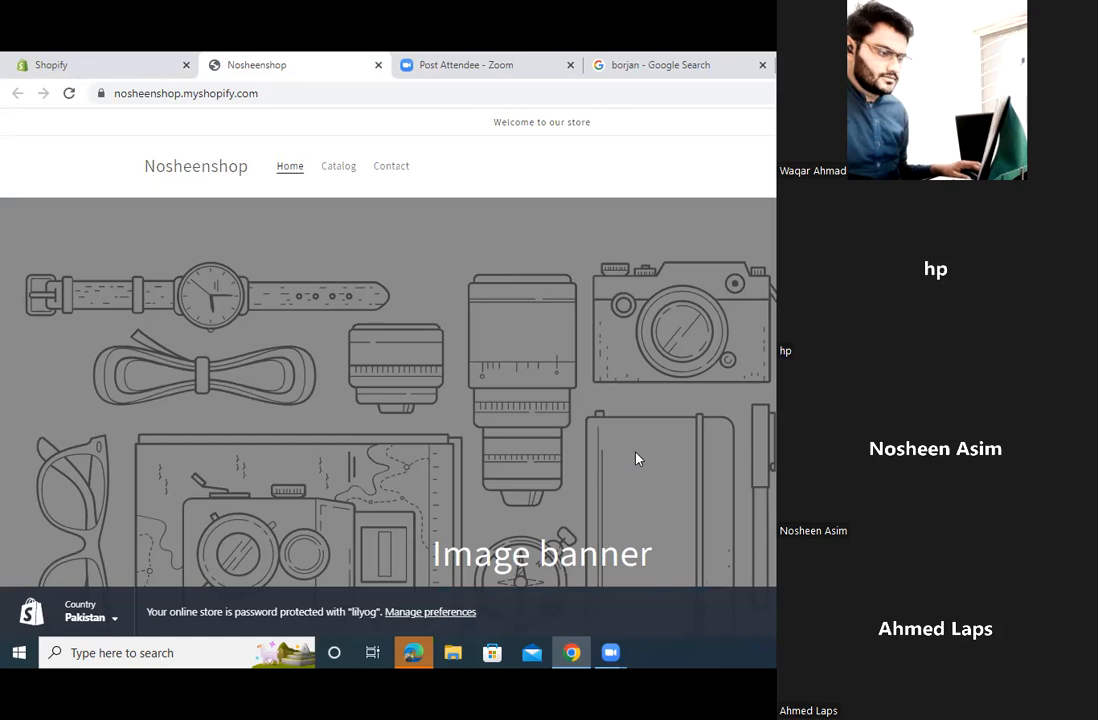
left_click(58, 68)
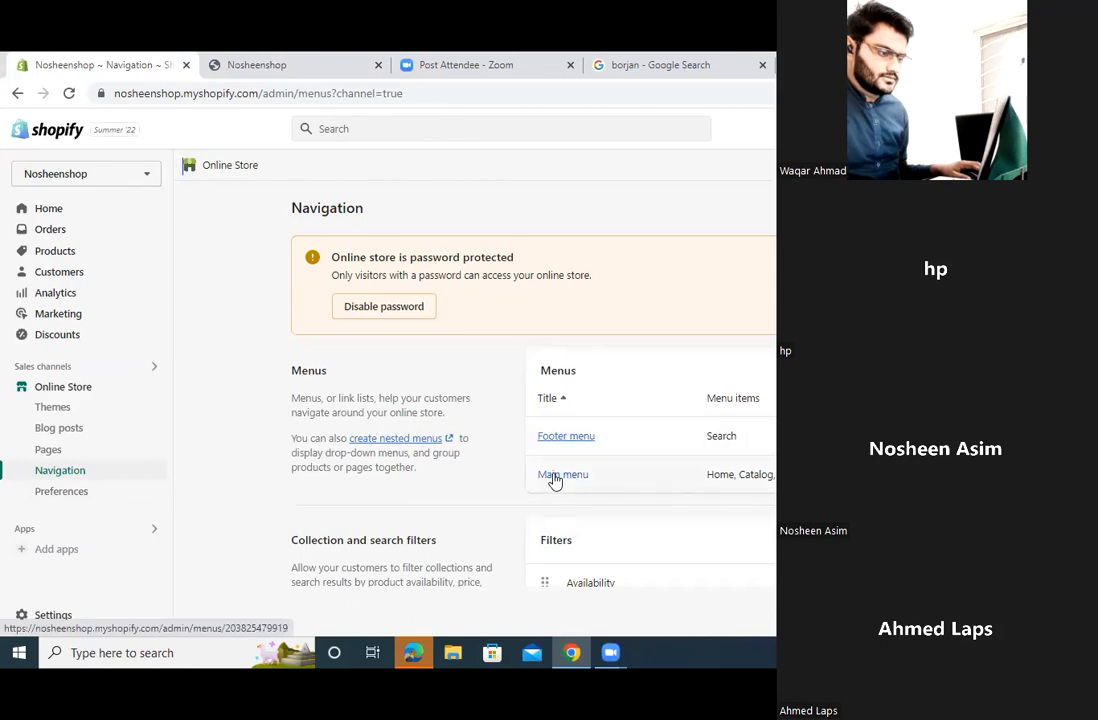
left_click(555, 480)
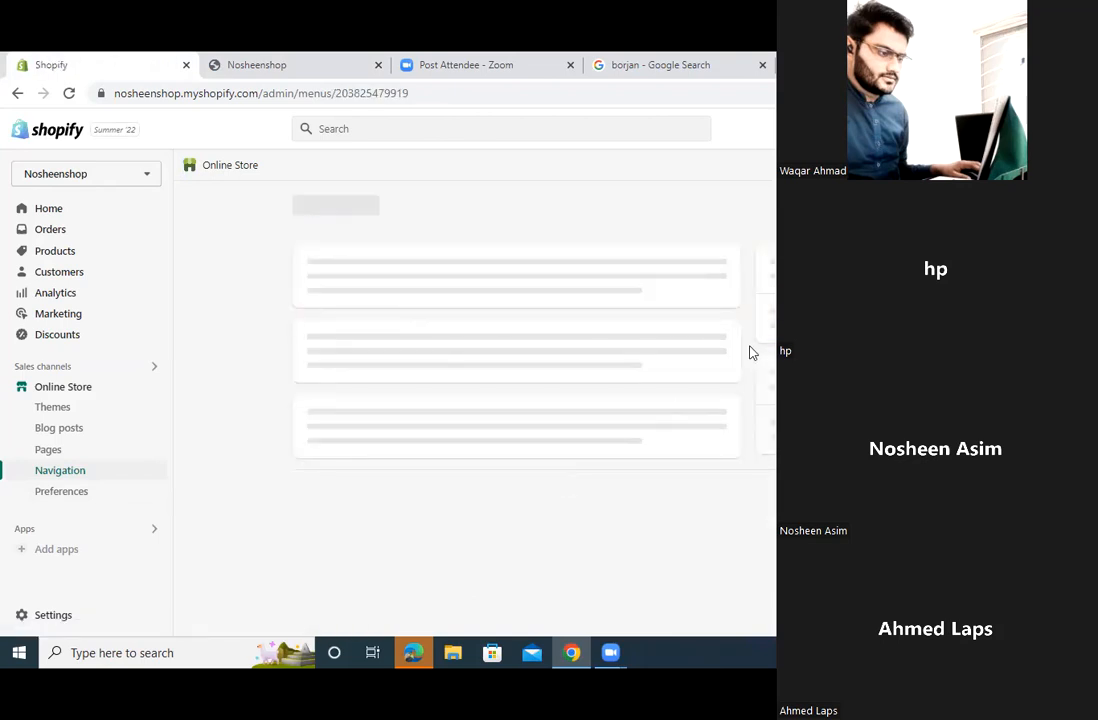
left_click(261, 66)
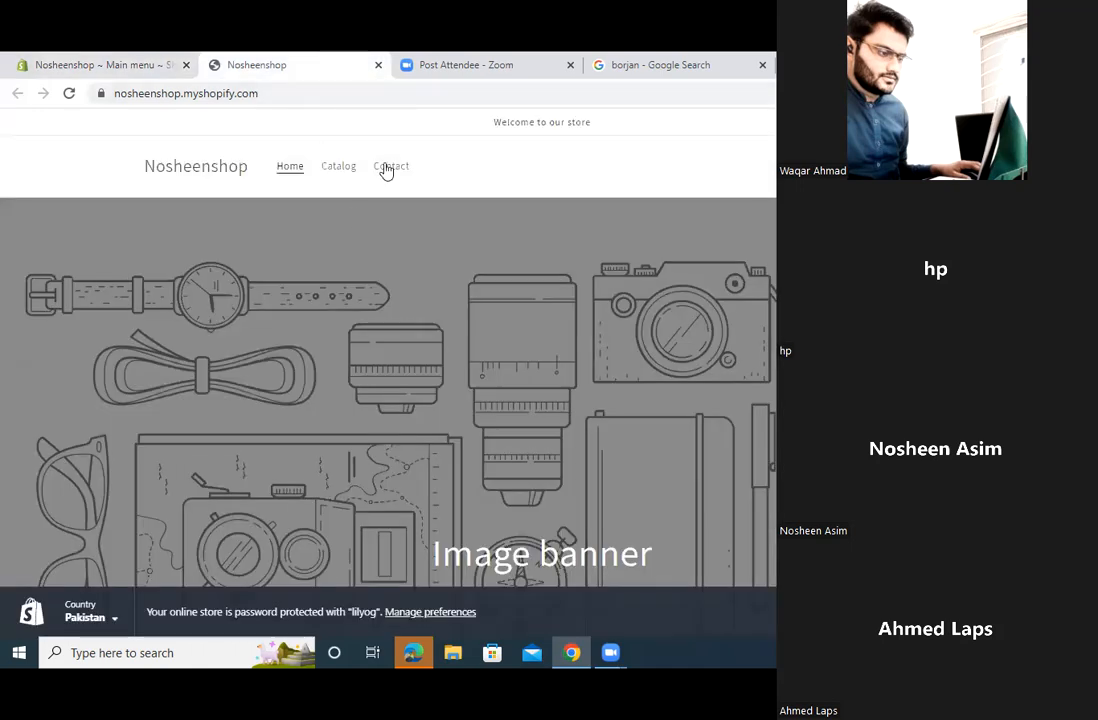
key("ctrl+shift+Tab")
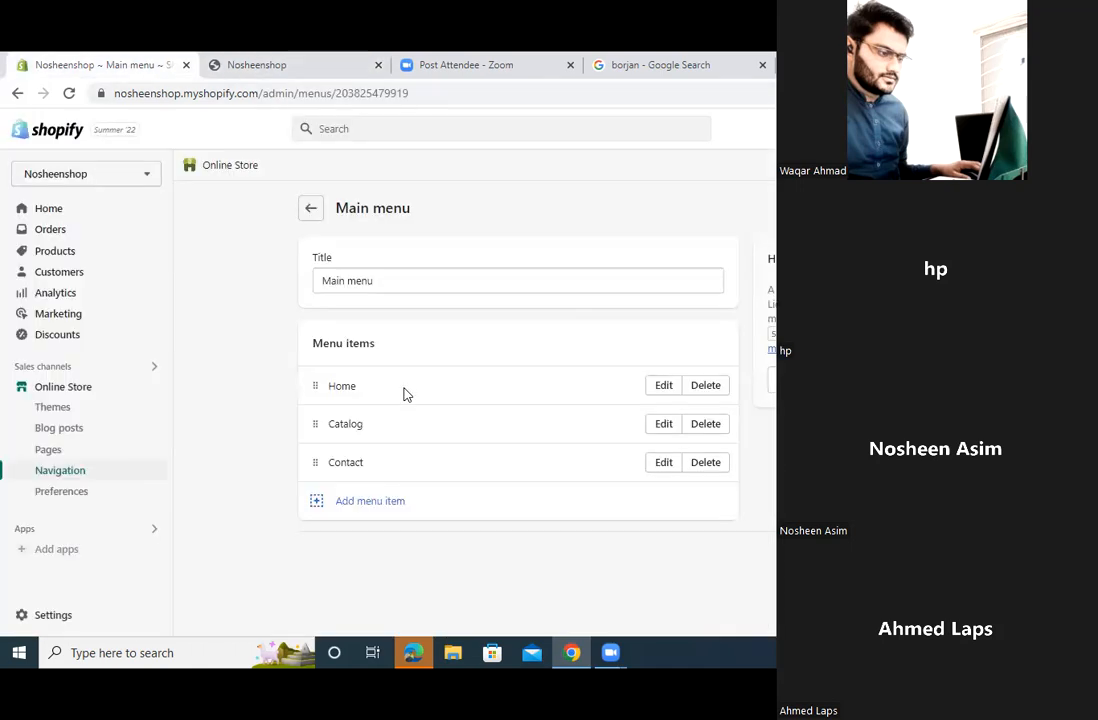
- Remove the Contact and Catalog items from the Main menu, keeping only Home
left_click(704, 426)
left_click(708, 427)
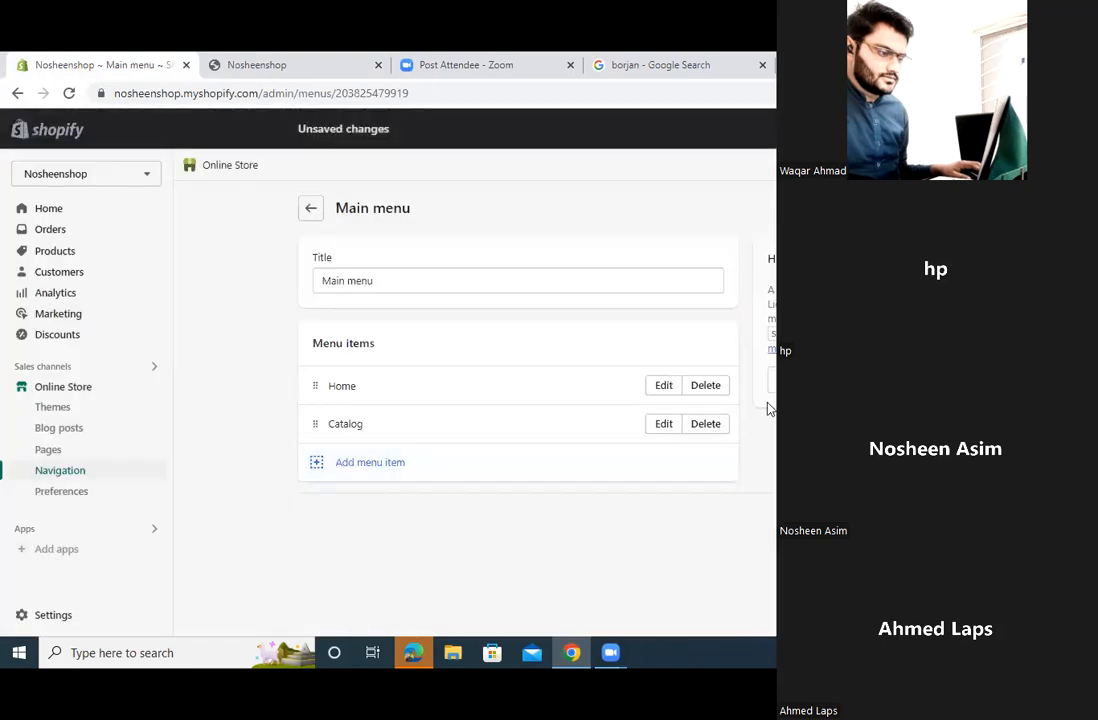
left_click(705, 423)
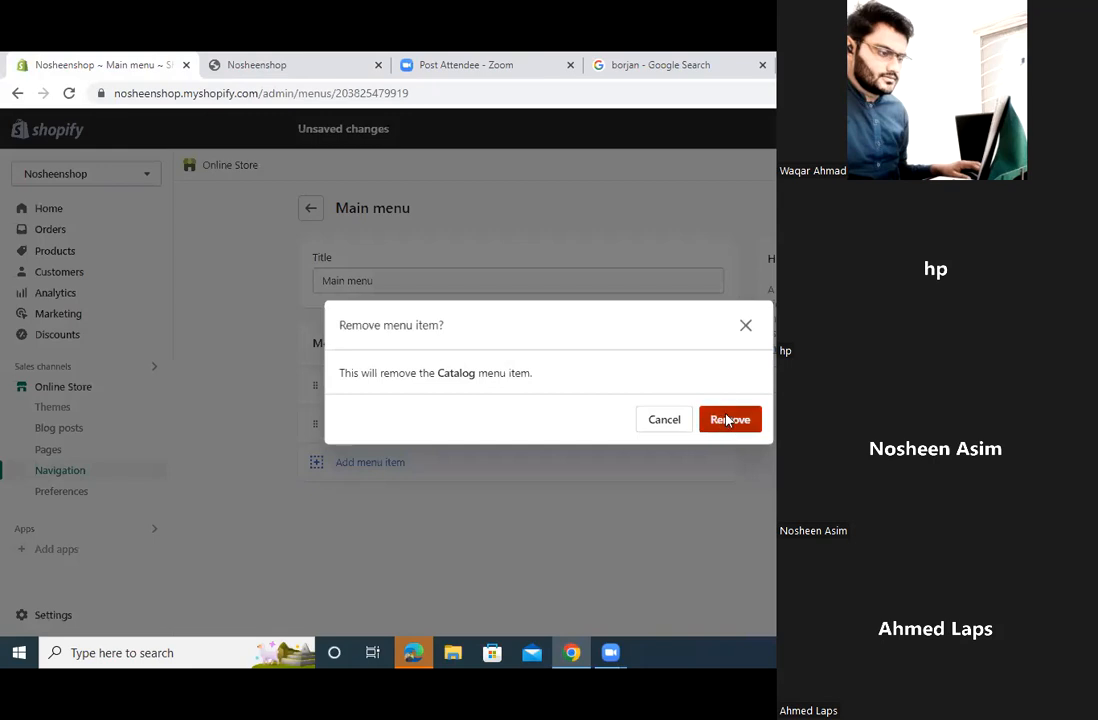
left_click(728, 421)
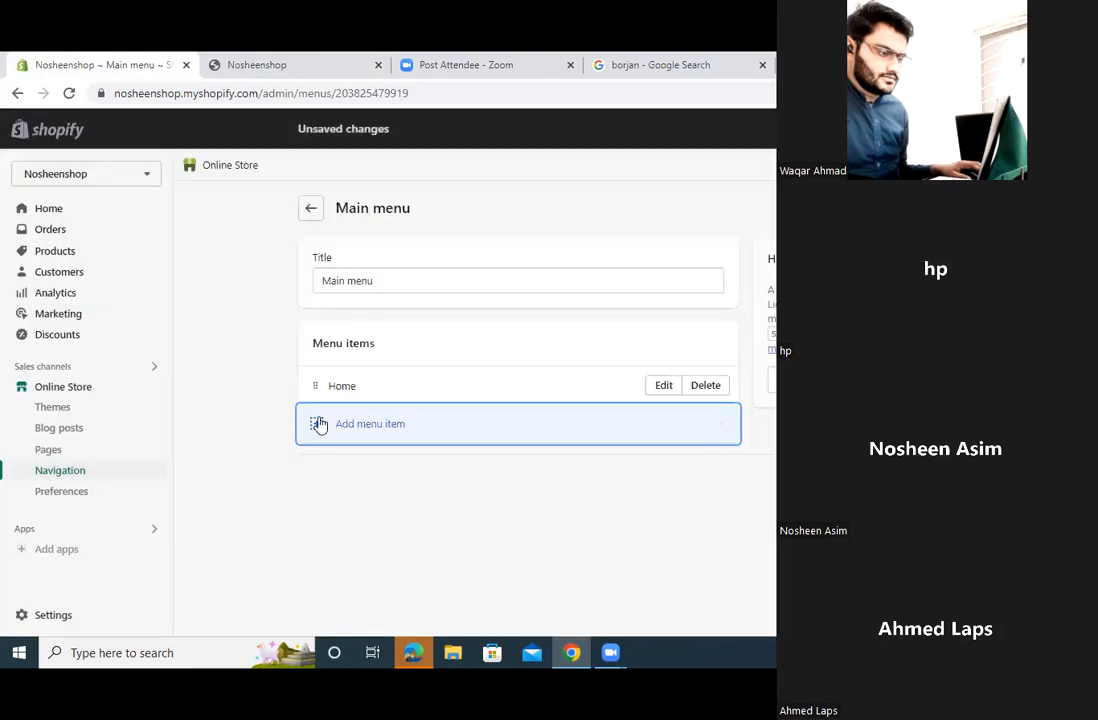